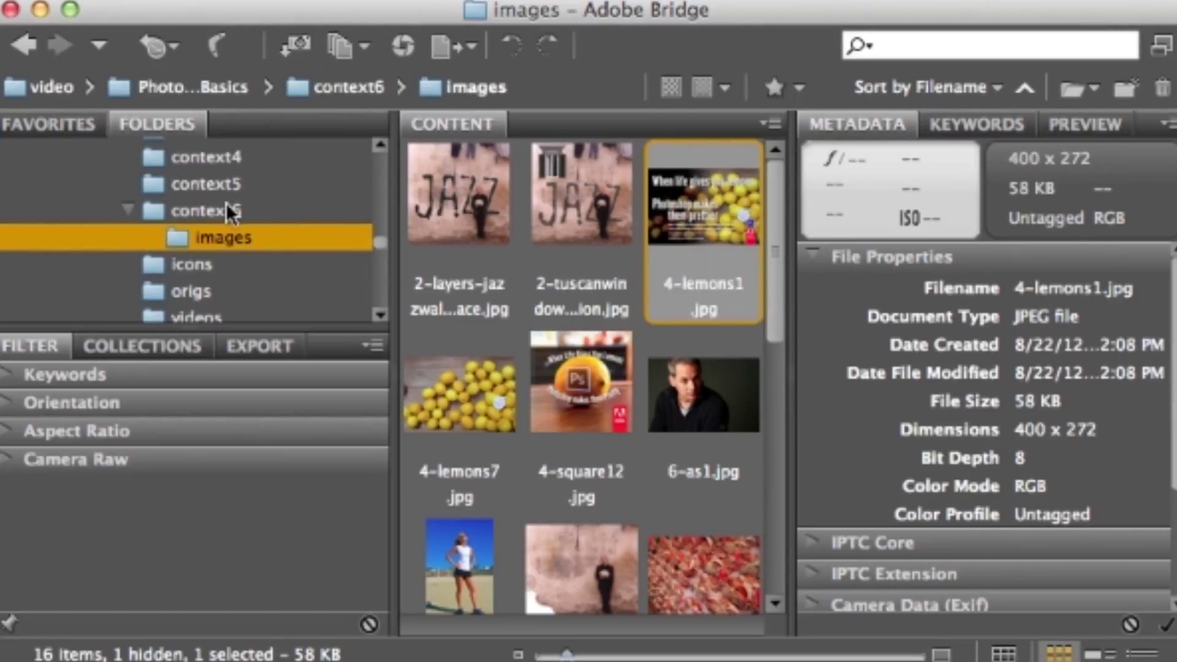
Browse the context5 folder and return to the images folder inside context6
mouse_move(379, 241)
left_mouse_down()
mouse_move(381, 189)
mouse_move(381, 244)
left_mouse_up()
left_click(445, 218)
left_click(209, 187)
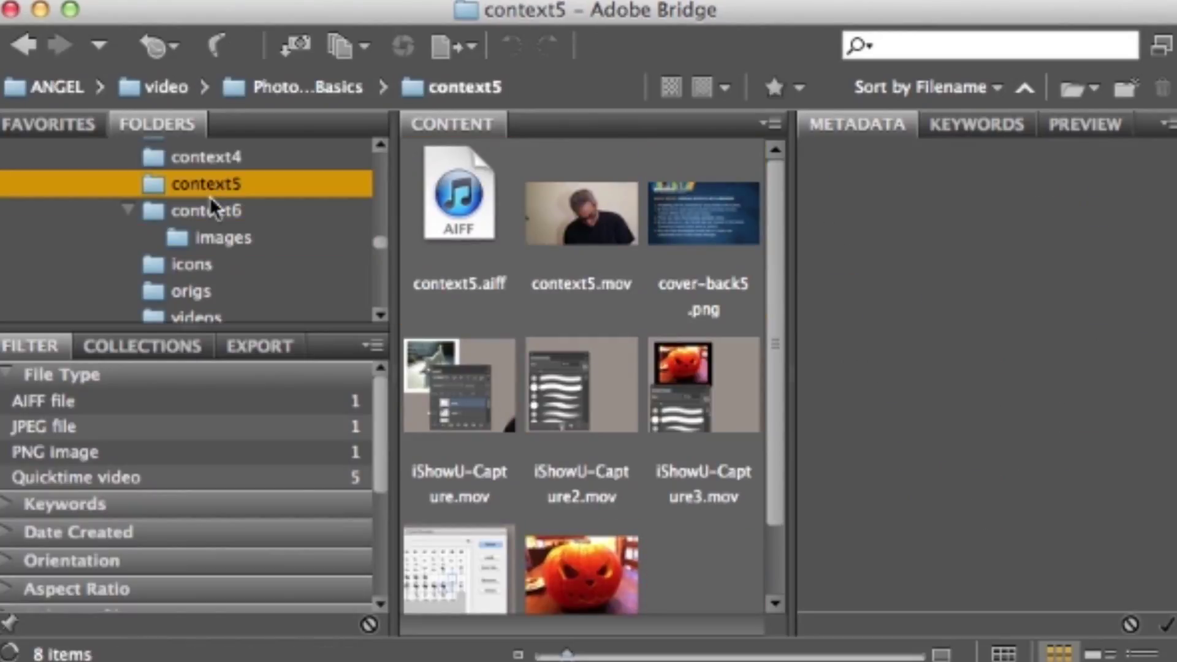
left_click(210, 212)
left_click(216, 240)
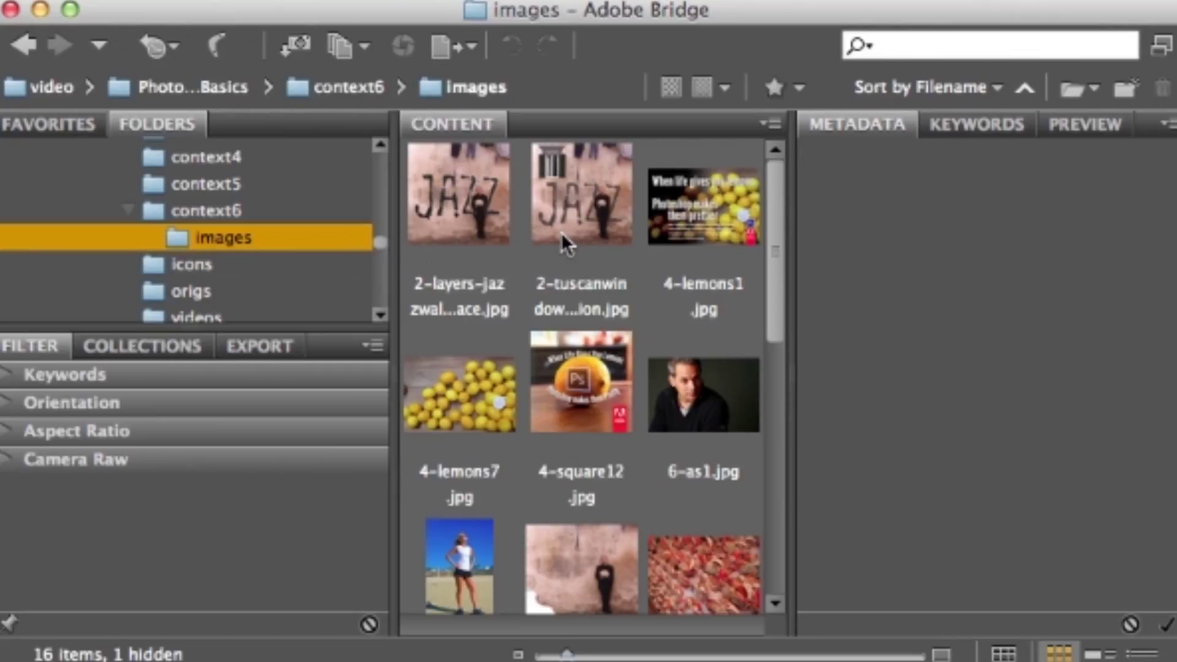
Check the metadata of 2-layers-jazzwall-inplace.jpg and 2-tuscanwindowposition.jpg, leaving 2-layers-jazzwall-inplace.jpg selected
left_click(461, 224)
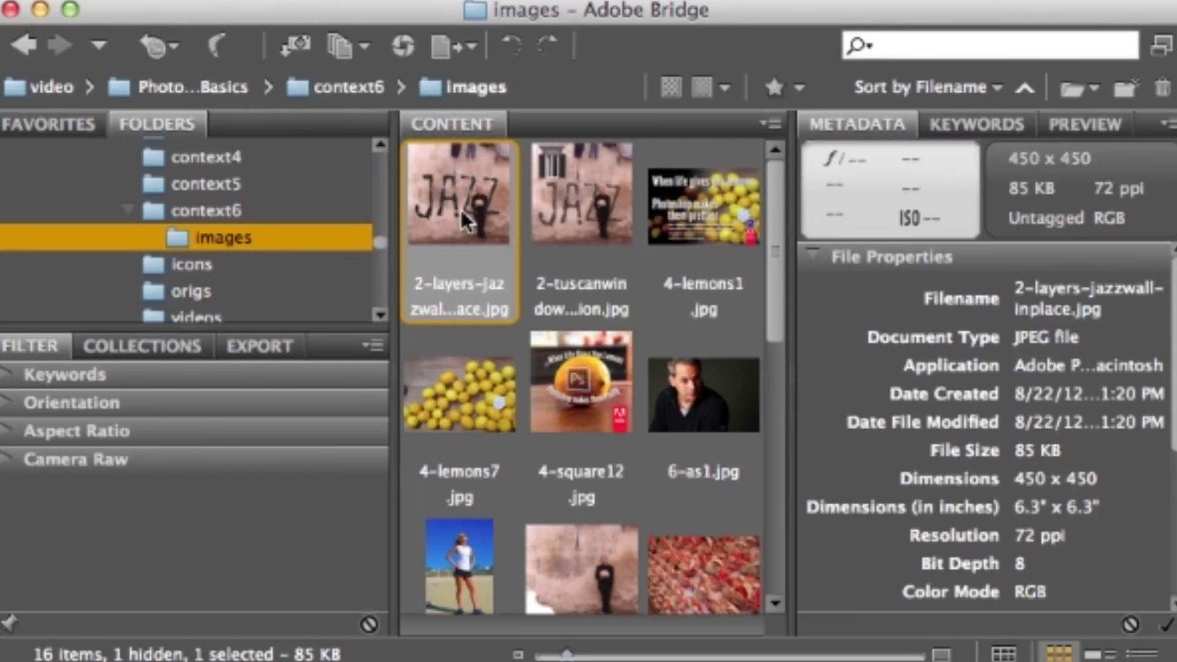
left_click(598, 227)
left_click(464, 221)
Show the large image preview and view 4-lemons1.jpg and 2-tuscanwindowposition.jpg in it
left_click(1075, 127)
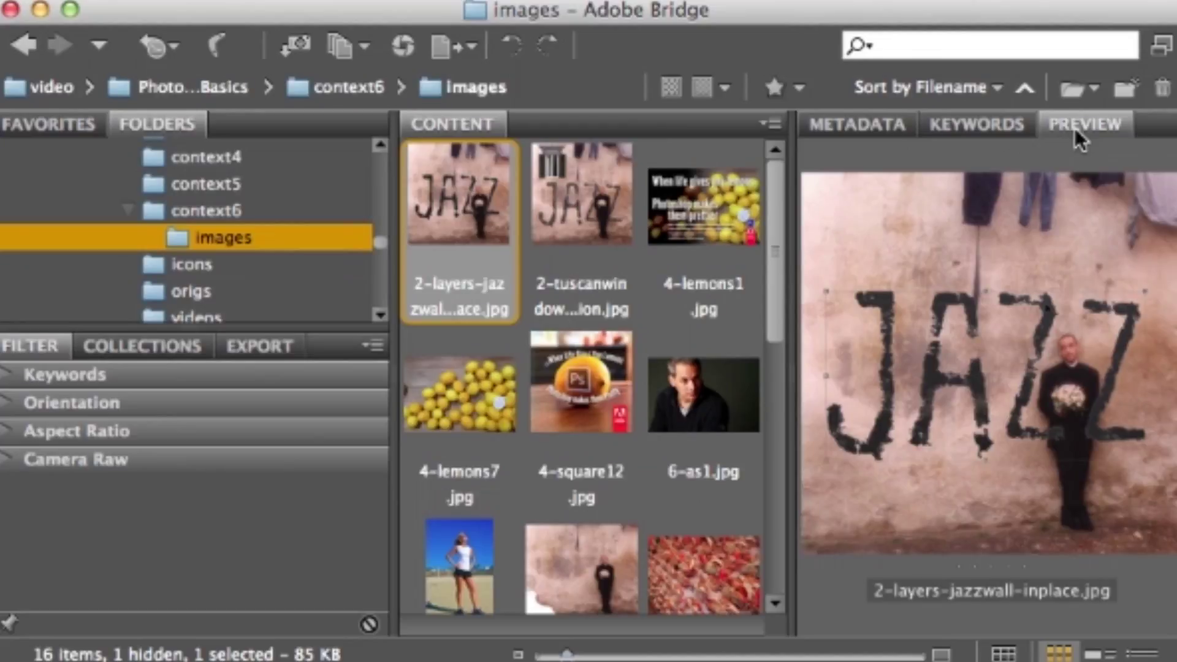
left_click(665, 202)
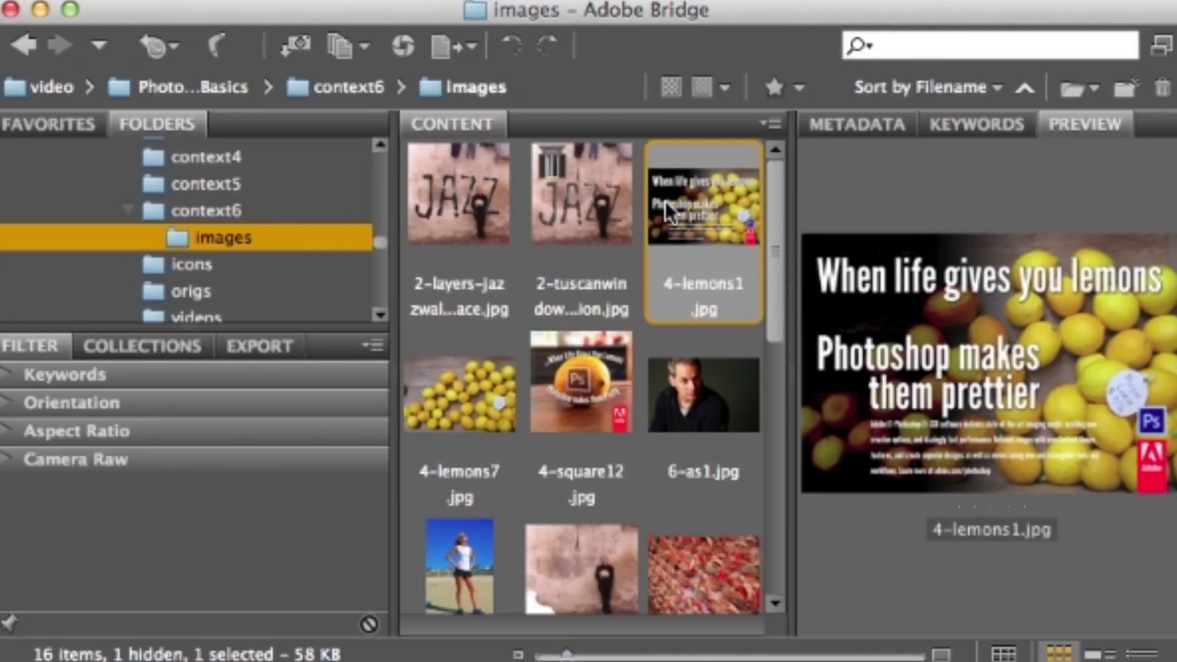
left_click(579, 188)
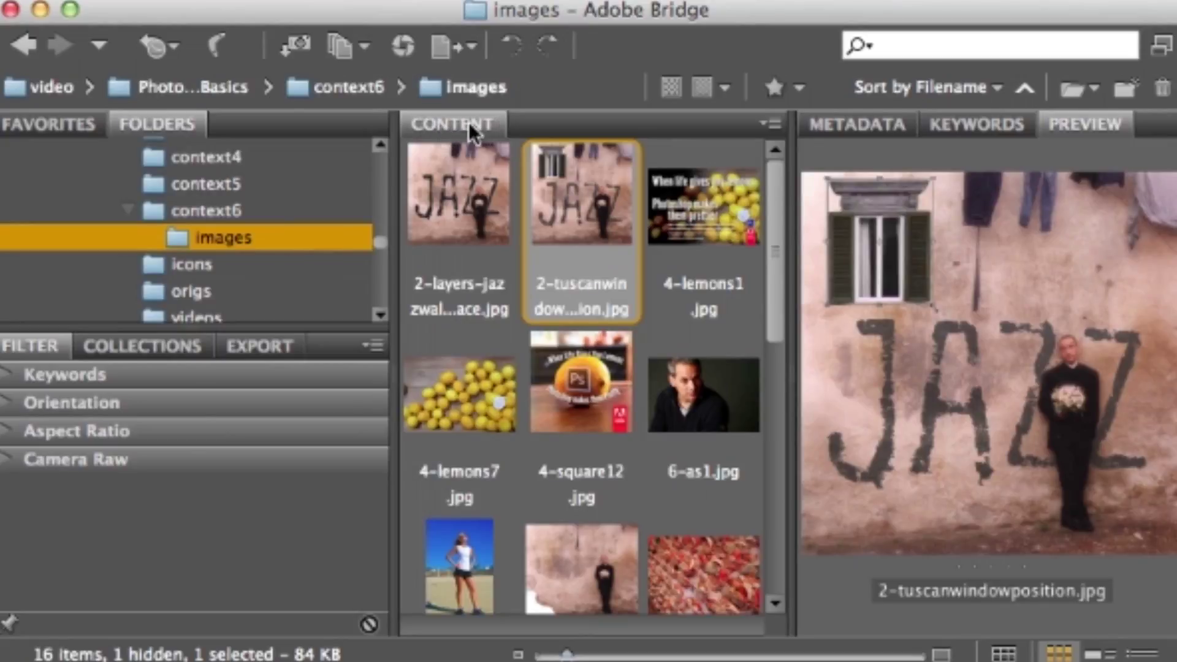
Preview 2-layers-jazzwall-inplace.jpg, magnify the JAZZ lettering with the loupe, and close the loupe
left_click(461, 184)
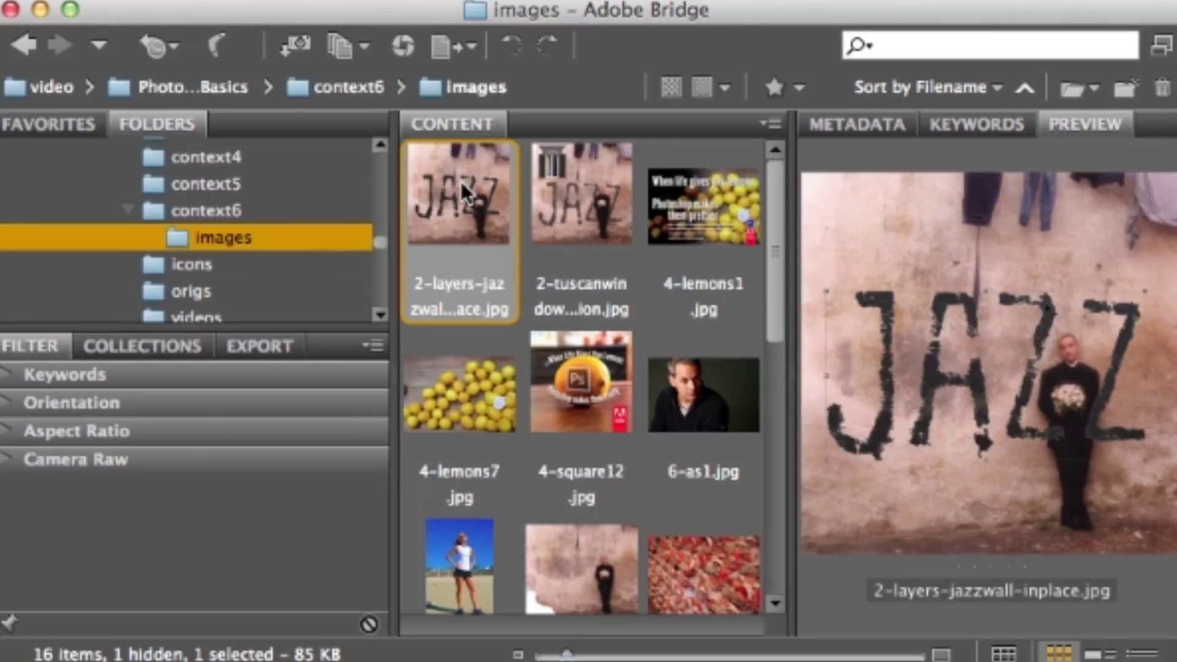
left_click(916, 372)
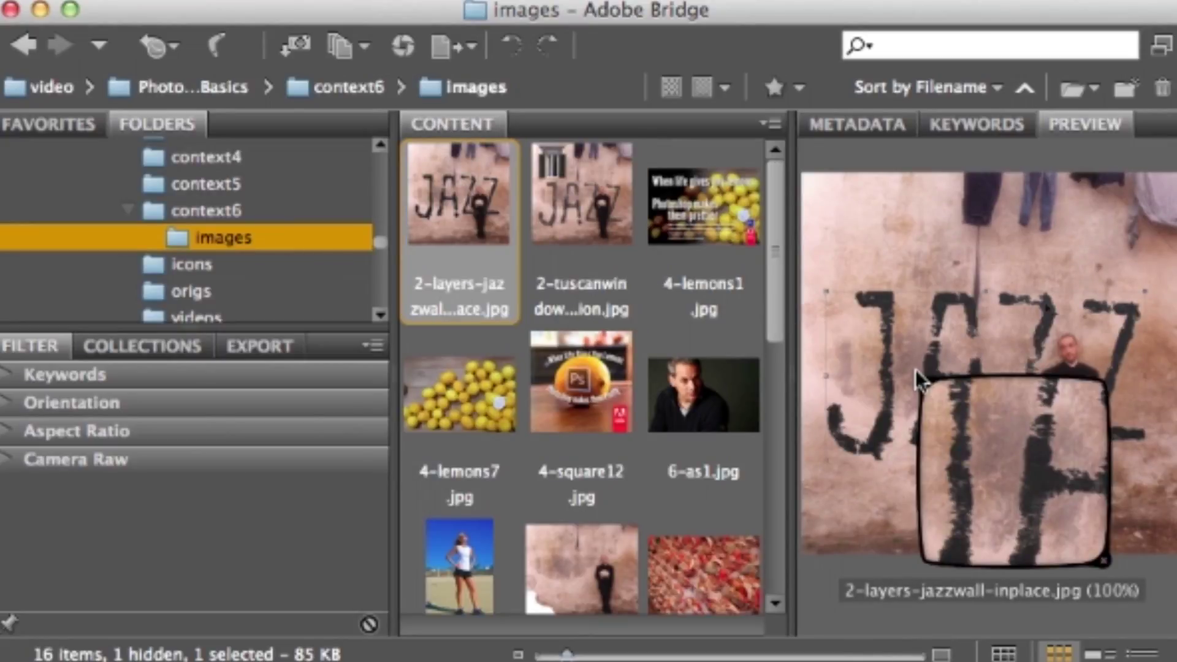
left_click(969, 413)
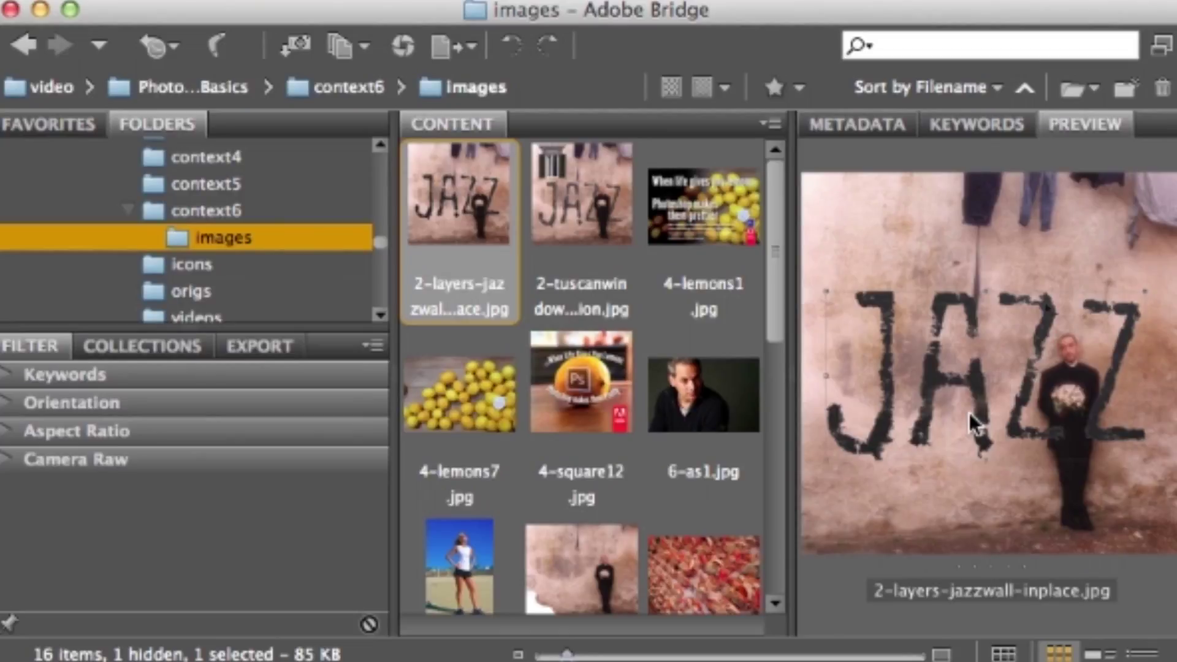
Review the metadata of 2-layers-jazzwall-inplace.jpg, including its file properties and Camera Data (Exif) section
left_click(855, 123)
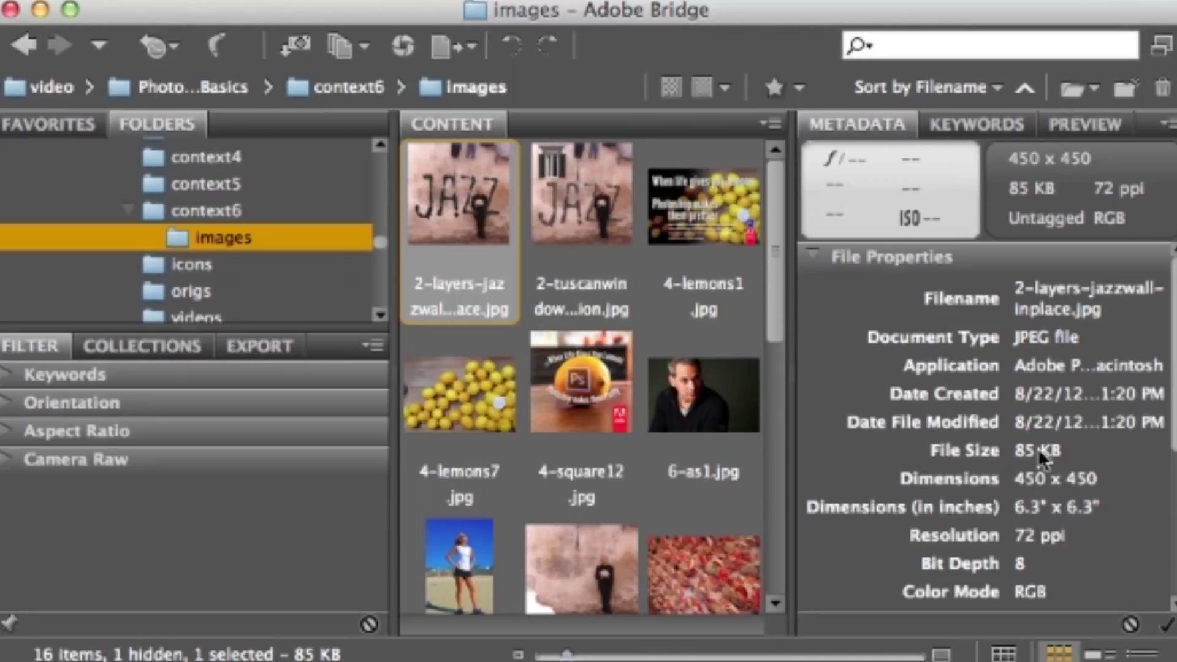
scroll(987, 427, "down", 5)
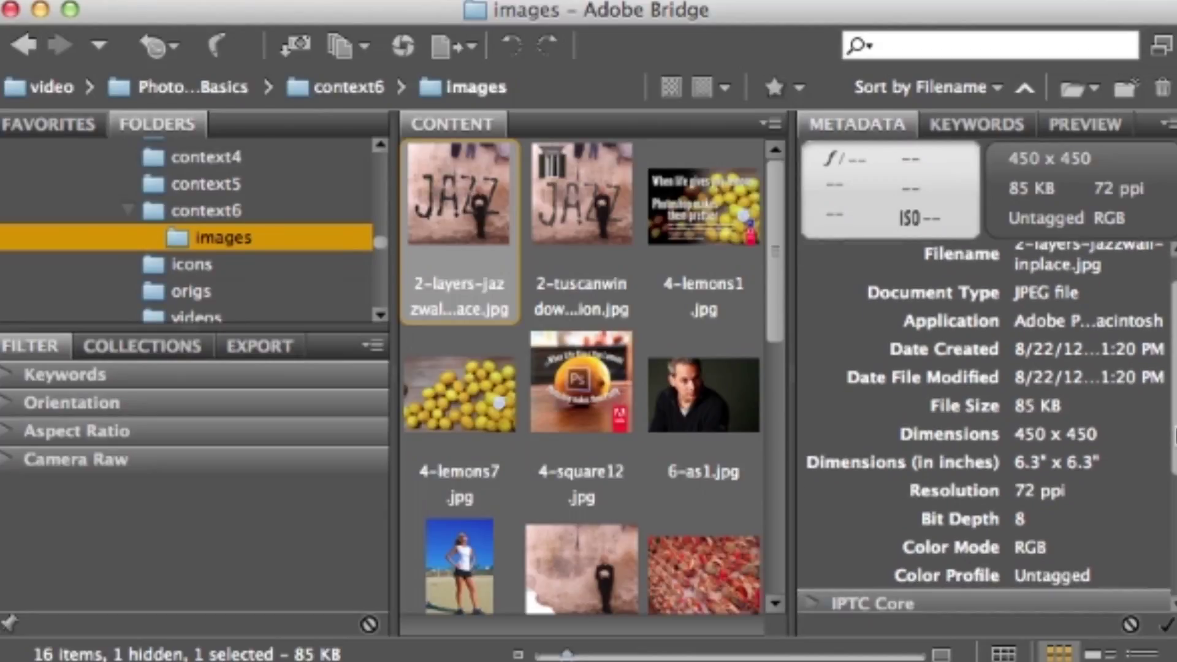
scroll(988, 466, "down", 2)
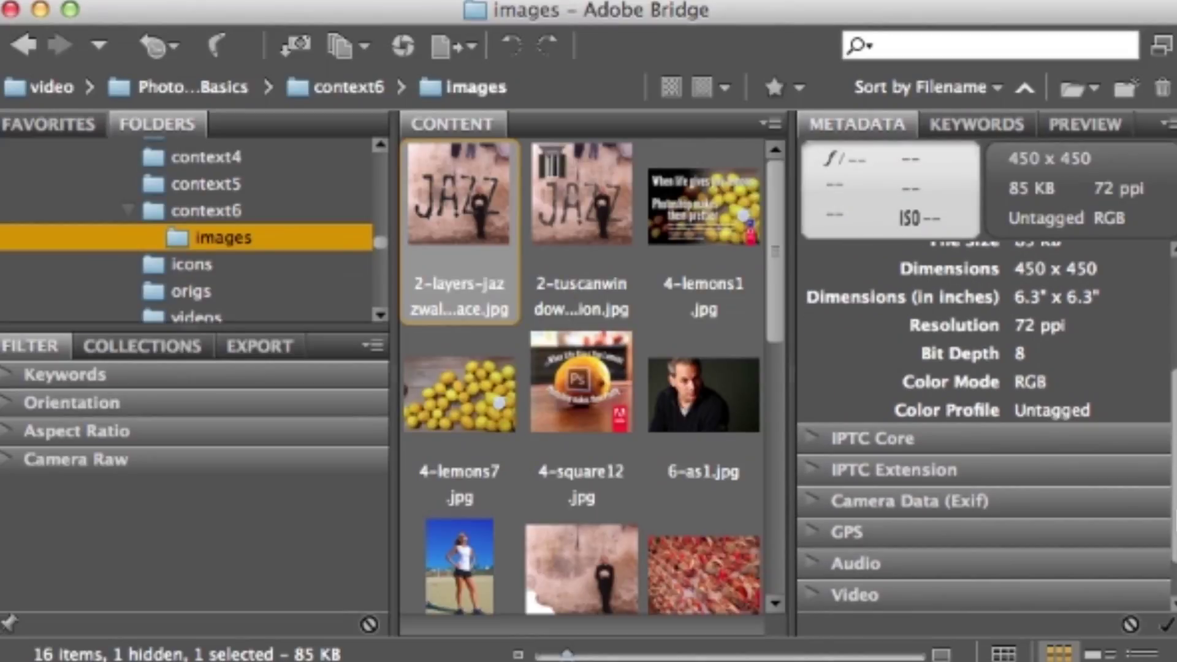
left_click(910, 502)
left_click(910, 502)
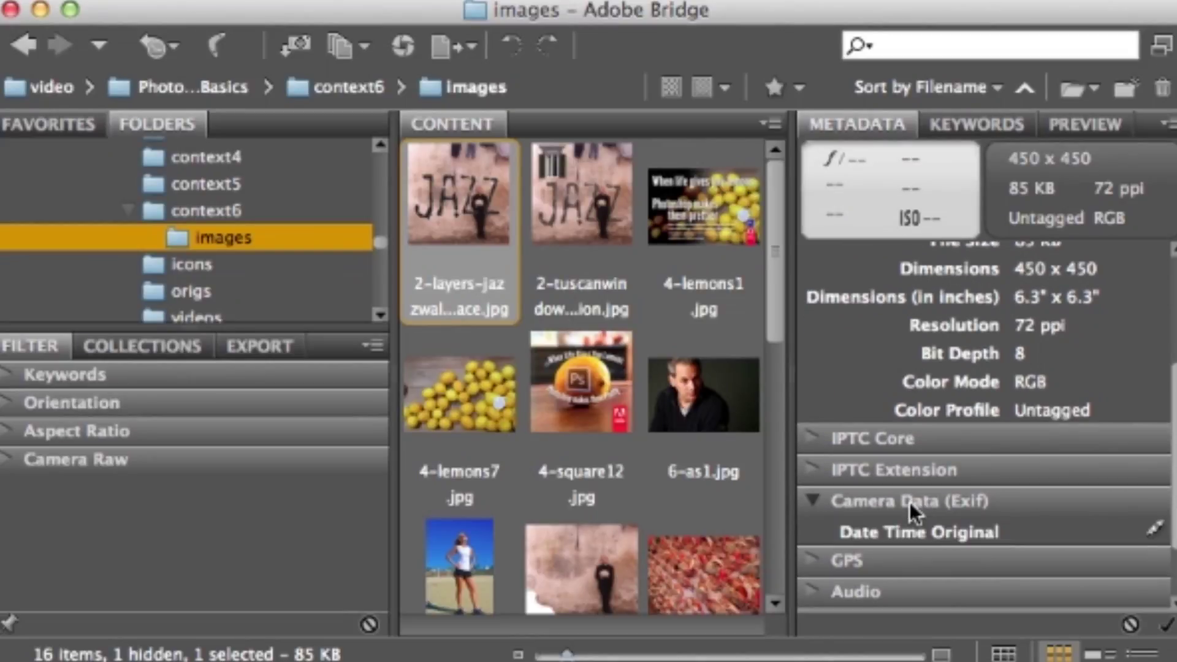
left_click_drag(1173, 522, 1172, 400)
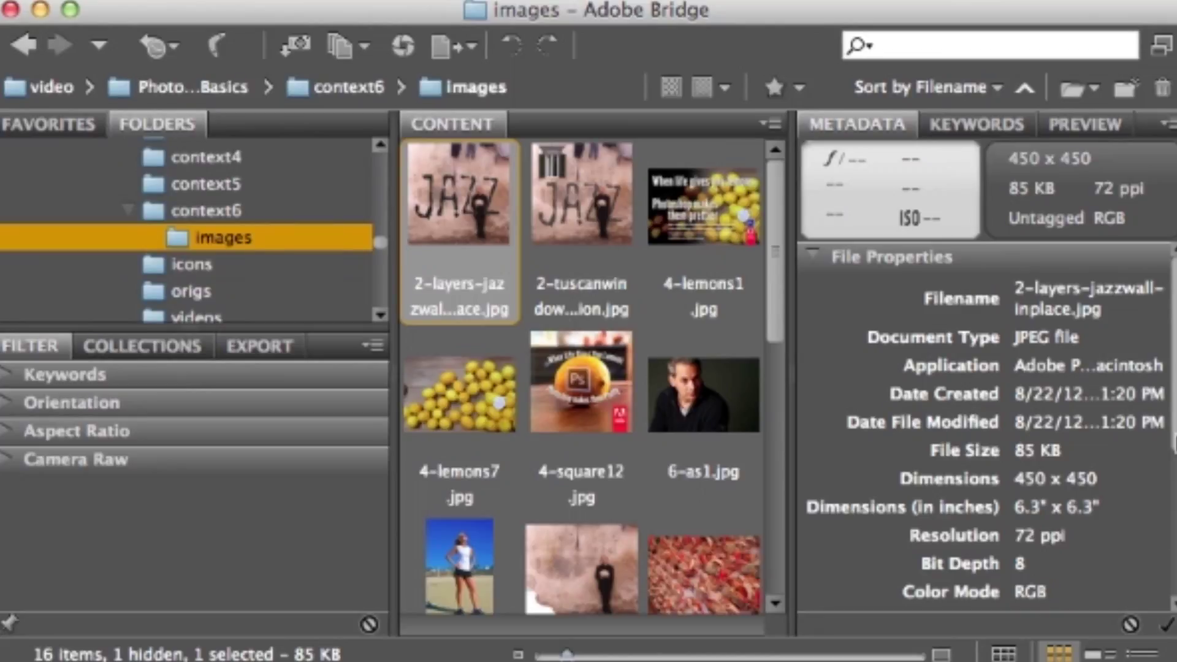
Expand the GPS metadata section of the selected image to view its fields, and collapse it again
scroll(1172, 559, "down", 5)
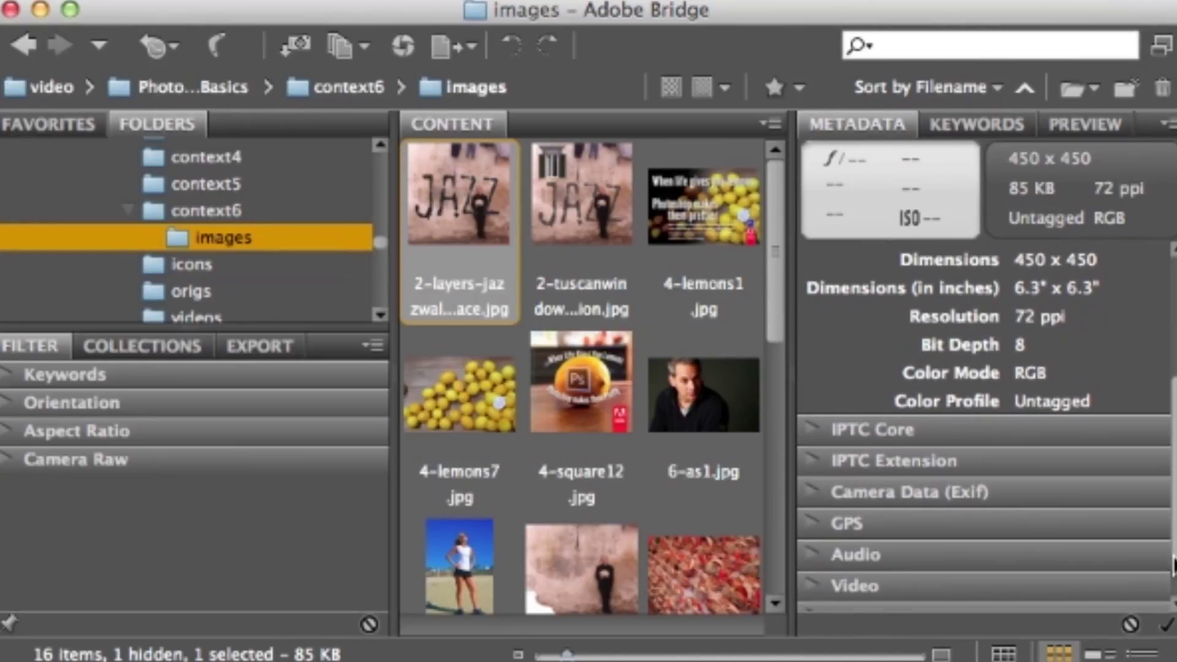
scroll(1173, 559, "down", 2)
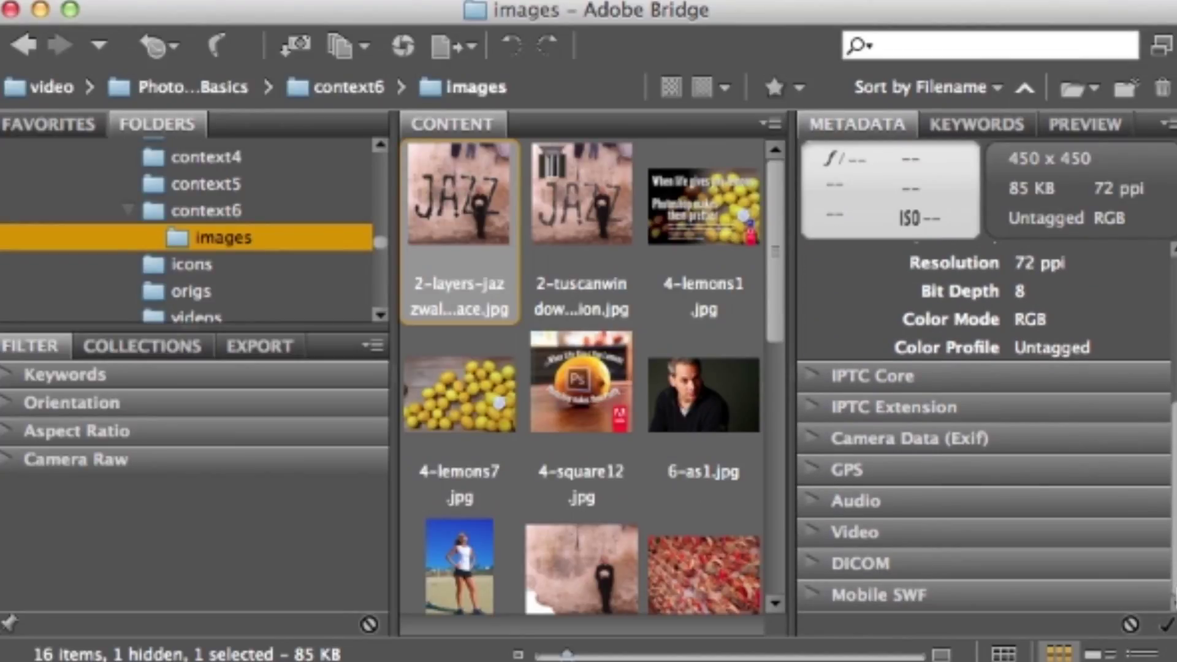
left_click(928, 468)
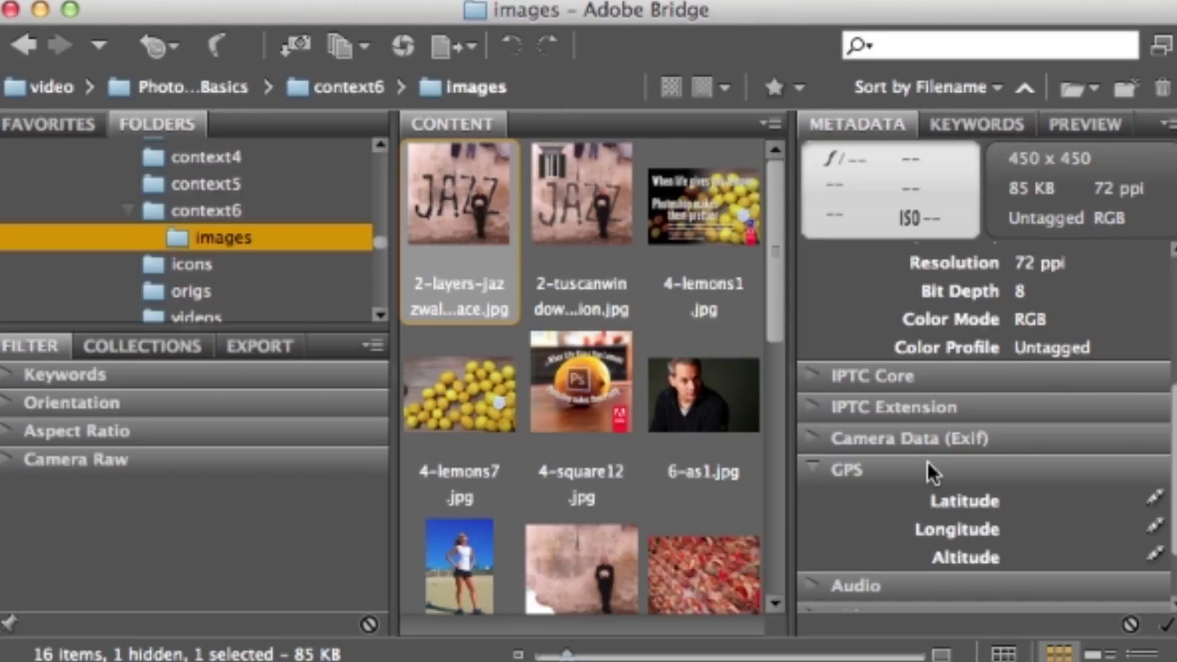
left_click(889, 469)
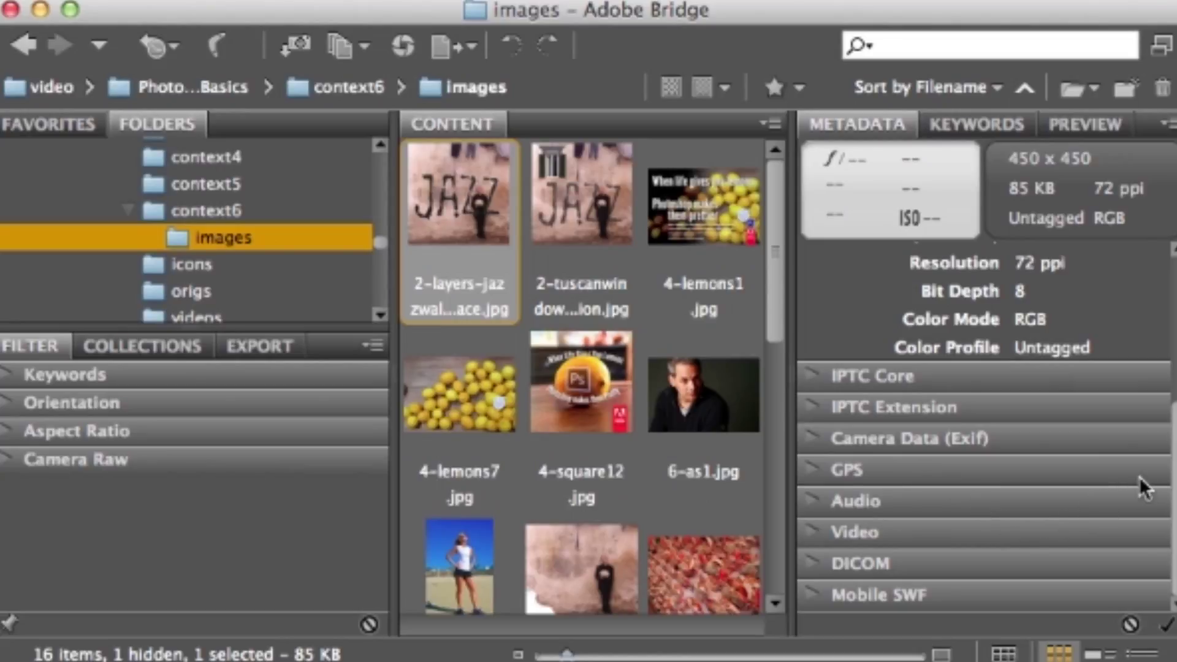
Check the Date Time Original field under Camera Data (Exif), collapse the section, and return to the file properties
left_click(999, 436)
left_click(984, 471)
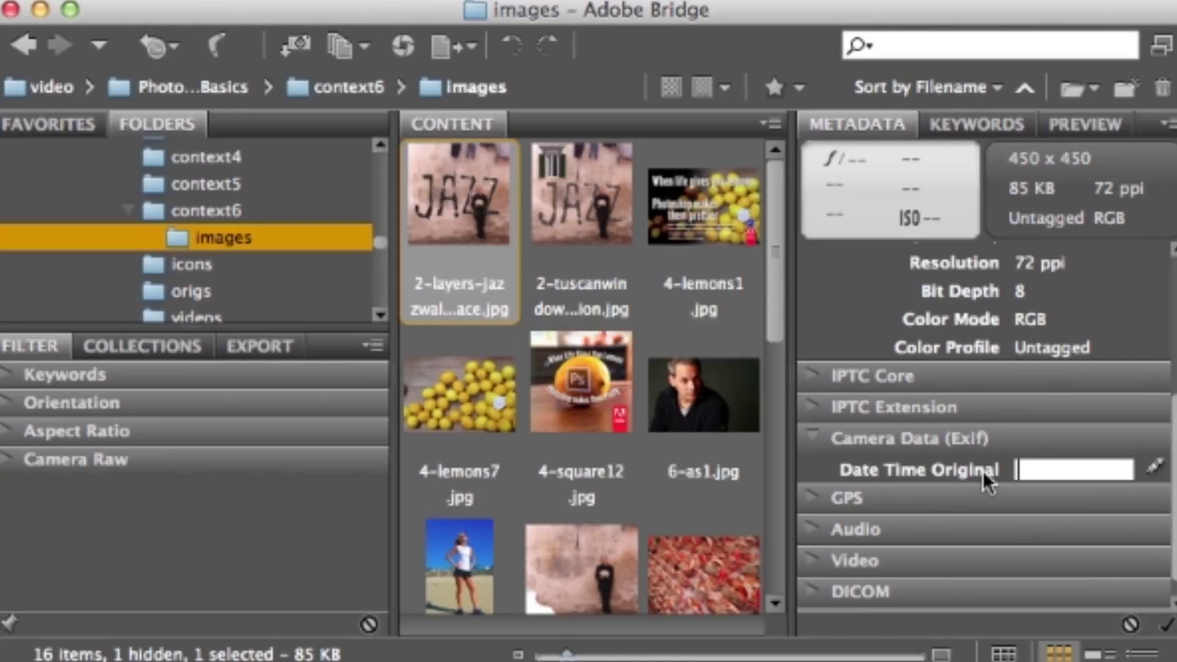
left_click(973, 438)
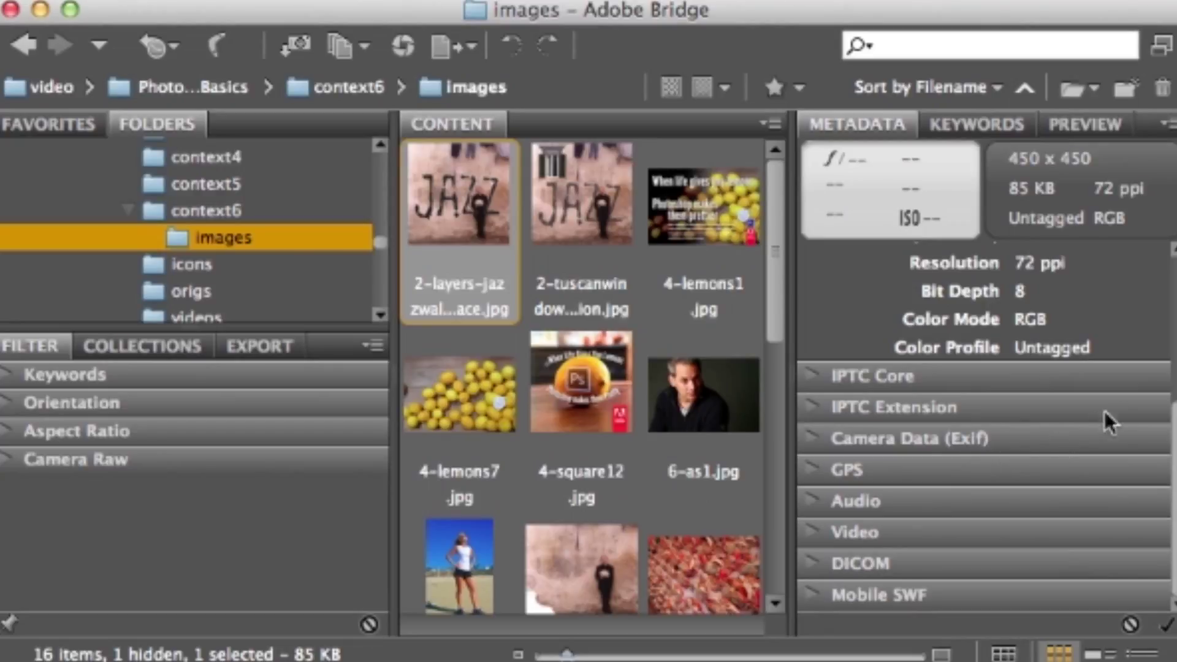
scroll(987, 429, "up", 5)
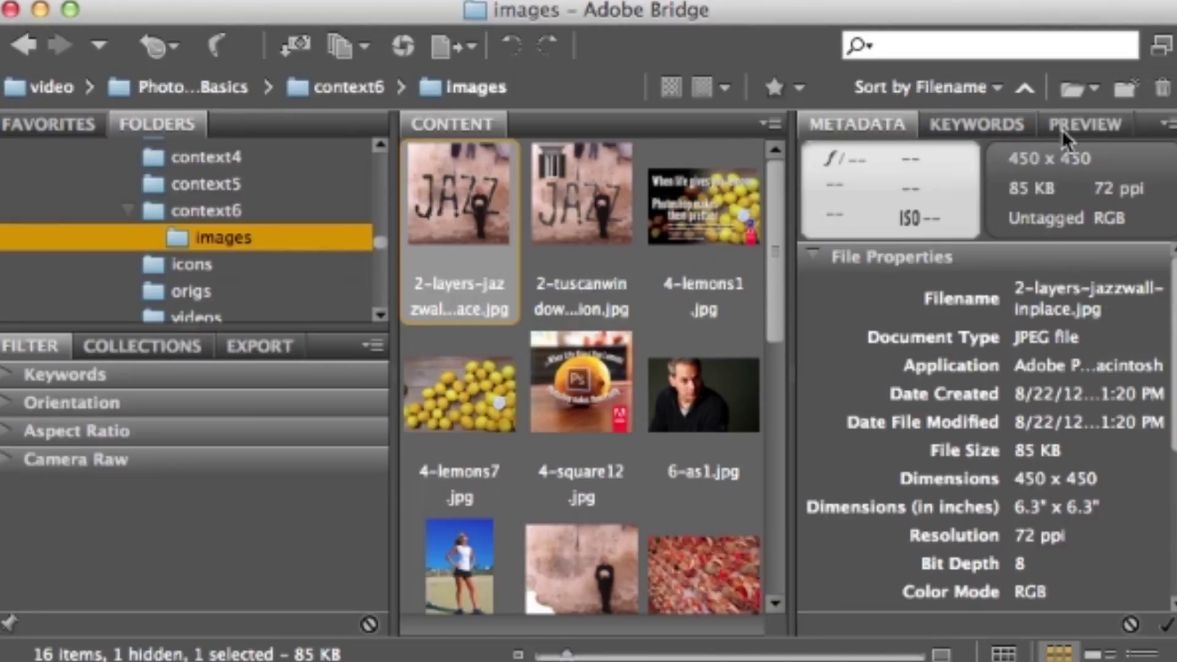
Dock the Preview panel above the Content panel and enlarge its height
left_click_drag(1065, 124, 610, 114)
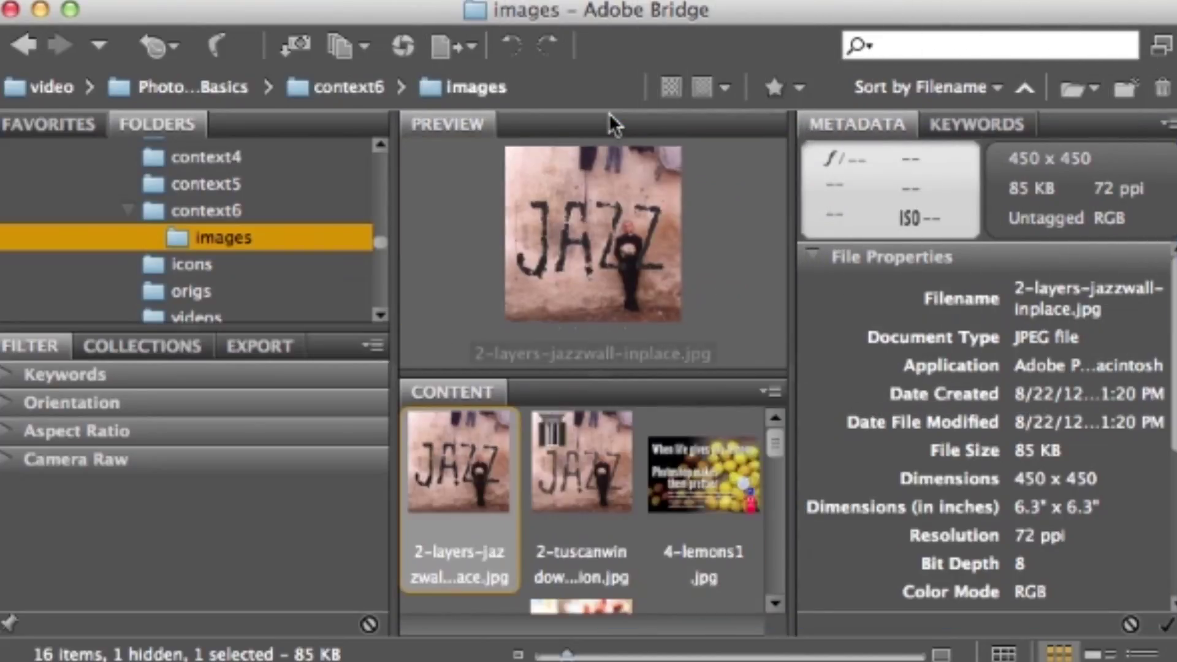
left_click_drag(592, 376, 596, 473)
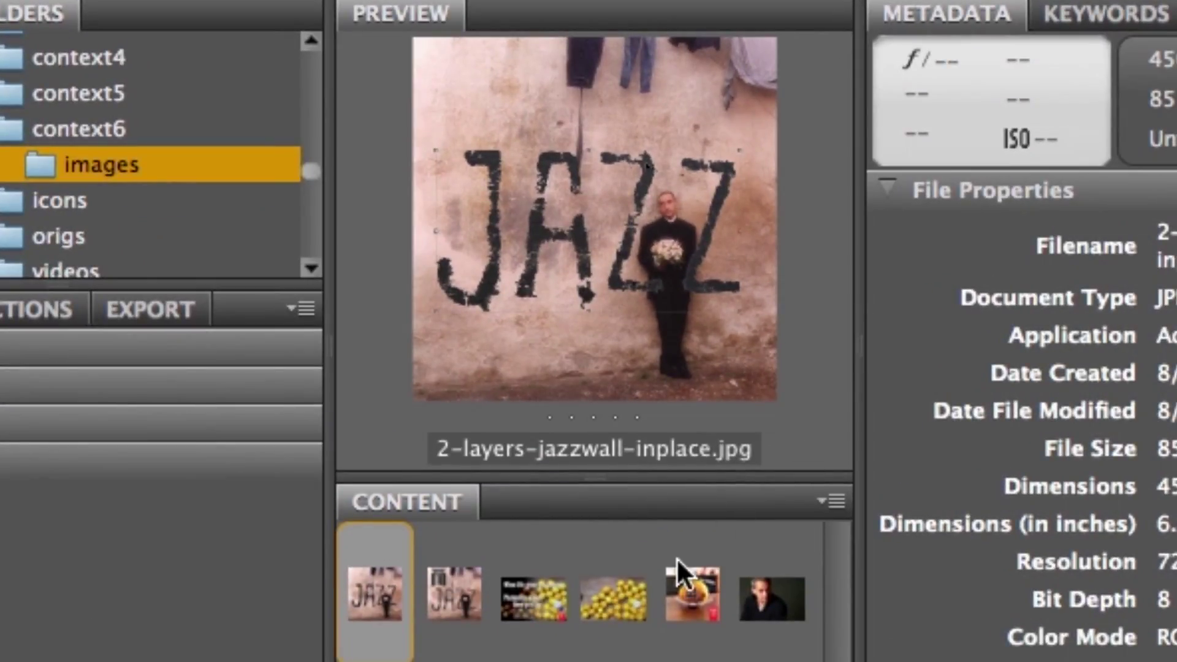
Preview 2-tuscanwindowposition.jpg beside 2-layers-jazzwall-inplace.jpg and magnify the lower corner of the window with the loupe
left_click(444, 595)
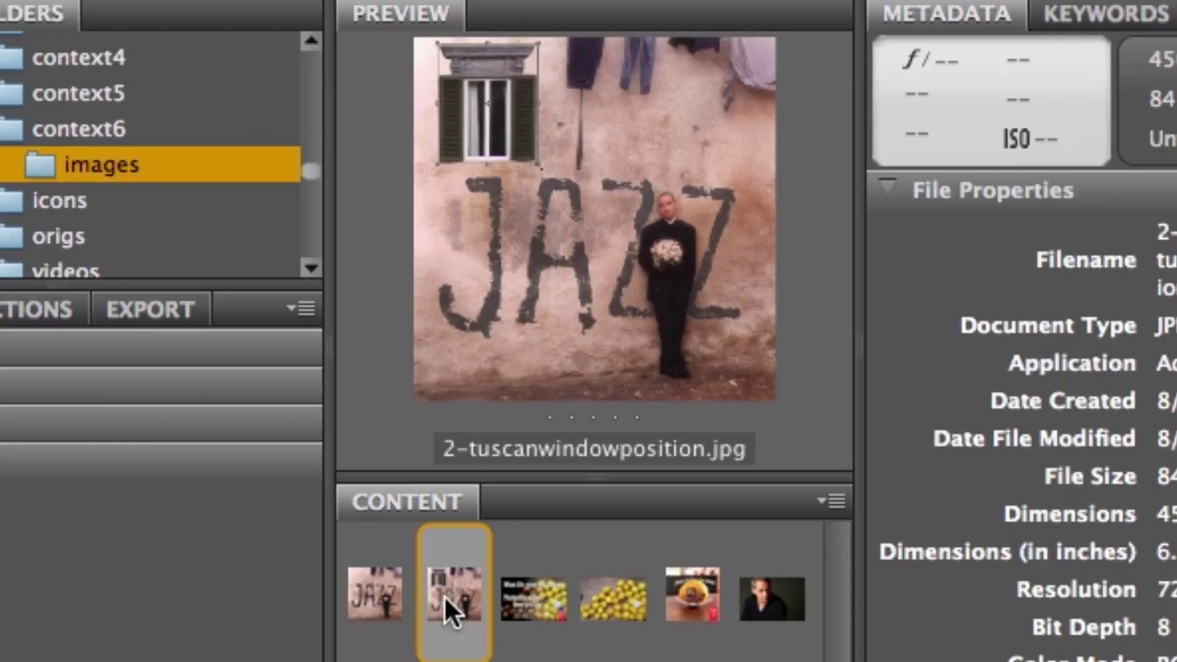
left_click(381, 593, "shift")
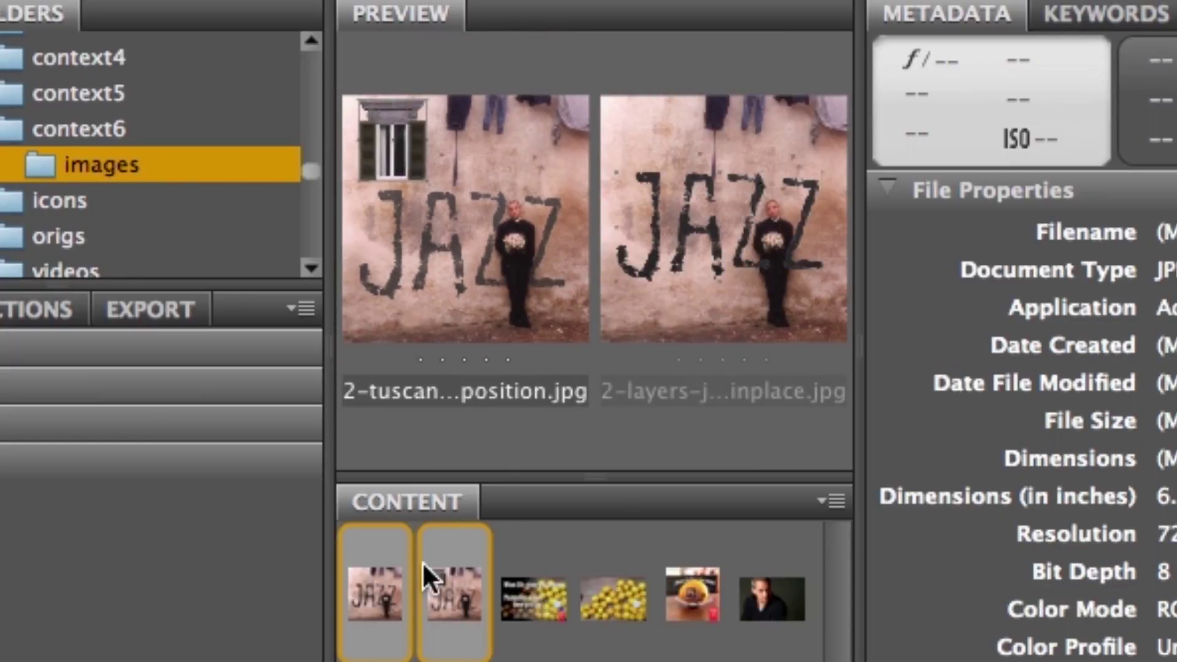
left_click(490, 237)
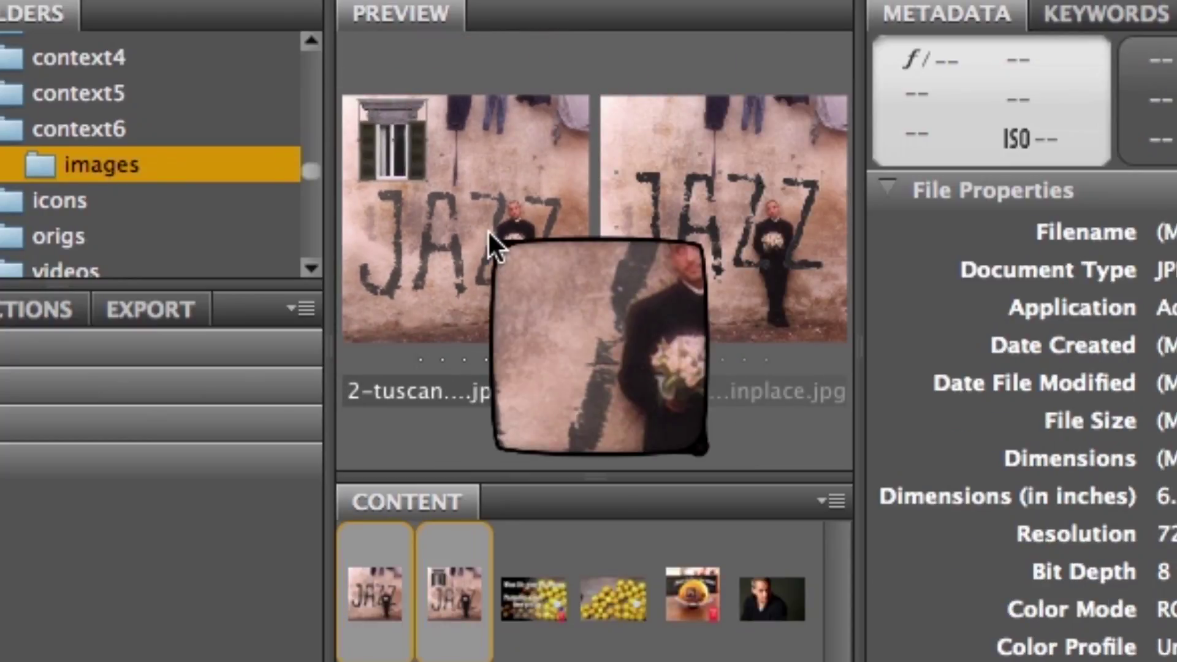
left_click_drag(519, 347, 509, 315)
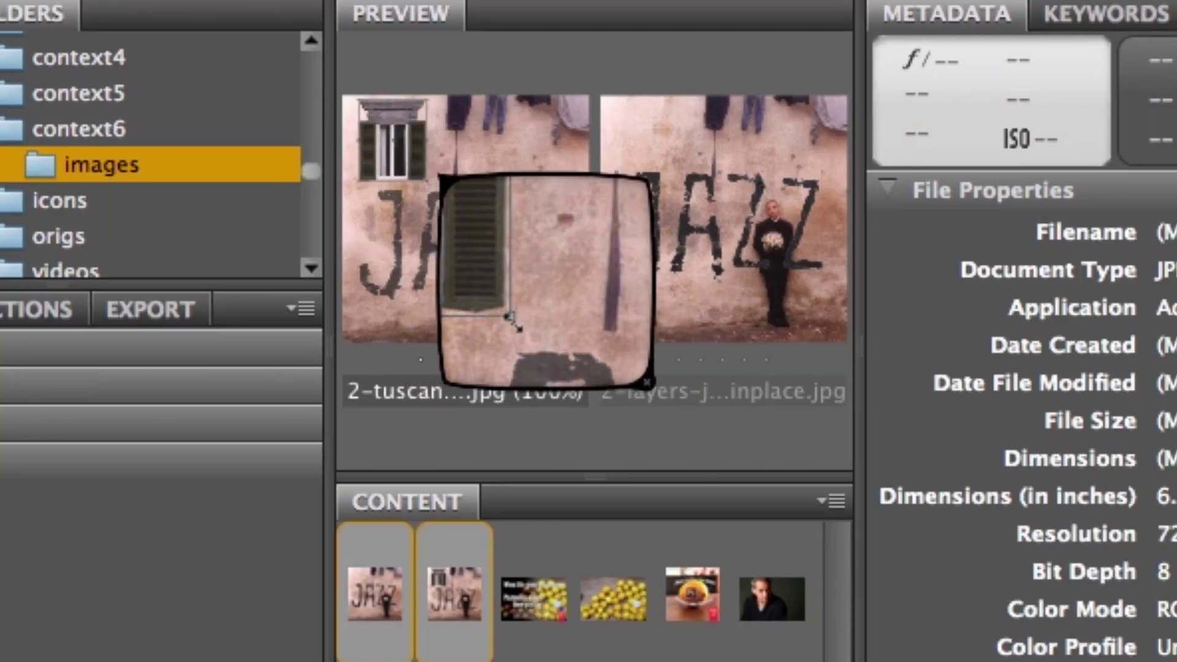
left_click_drag(432, 176, 422, 178)
Open a second loupe on 2-layers-jazzwall-inplace.jpg, compare details of both images, and close both loupes
left_click(726, 179)
left_click_drag(730, 182, 631, 167)
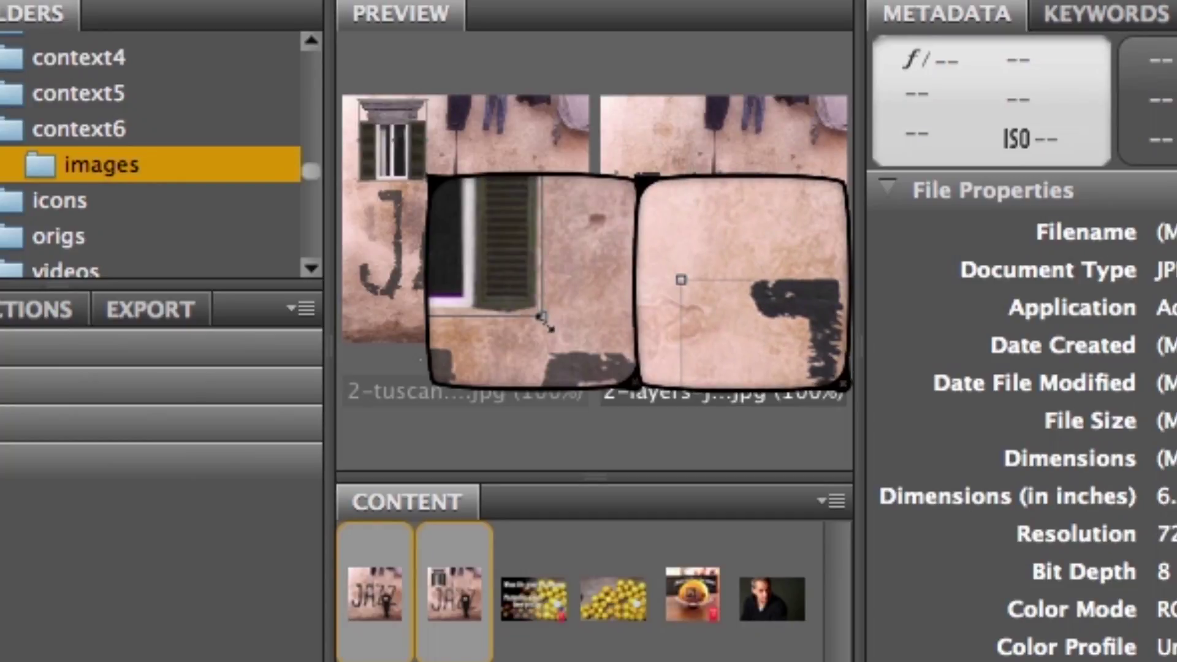
left_click(648, 163)
left_click(515, 210)
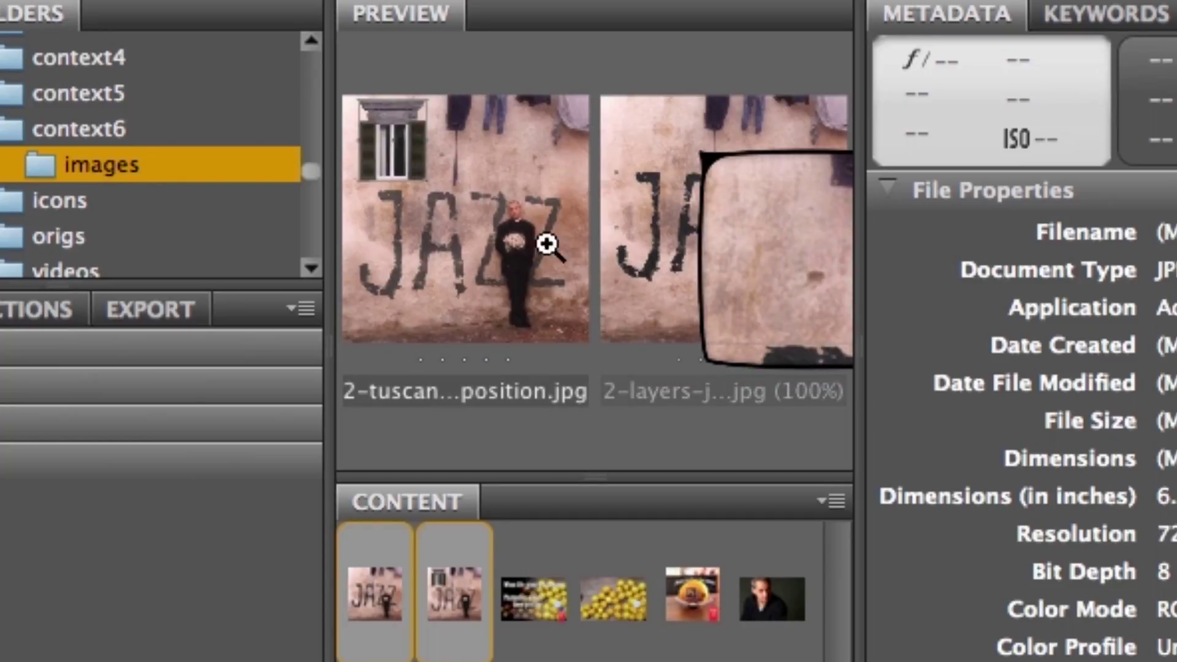
left_click(808, 264)
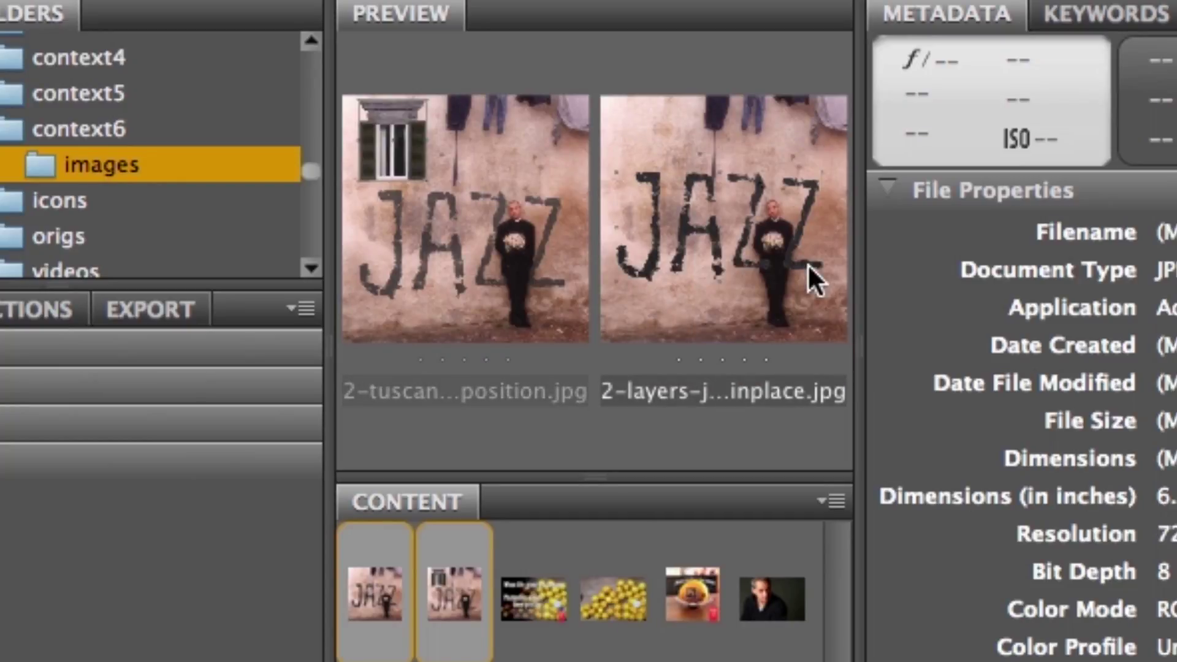
Preview 4-lemons1.jpg and 4-lemons7.jpg together for comparison
left_click(533, 597)
left_click(607, 591, "super")
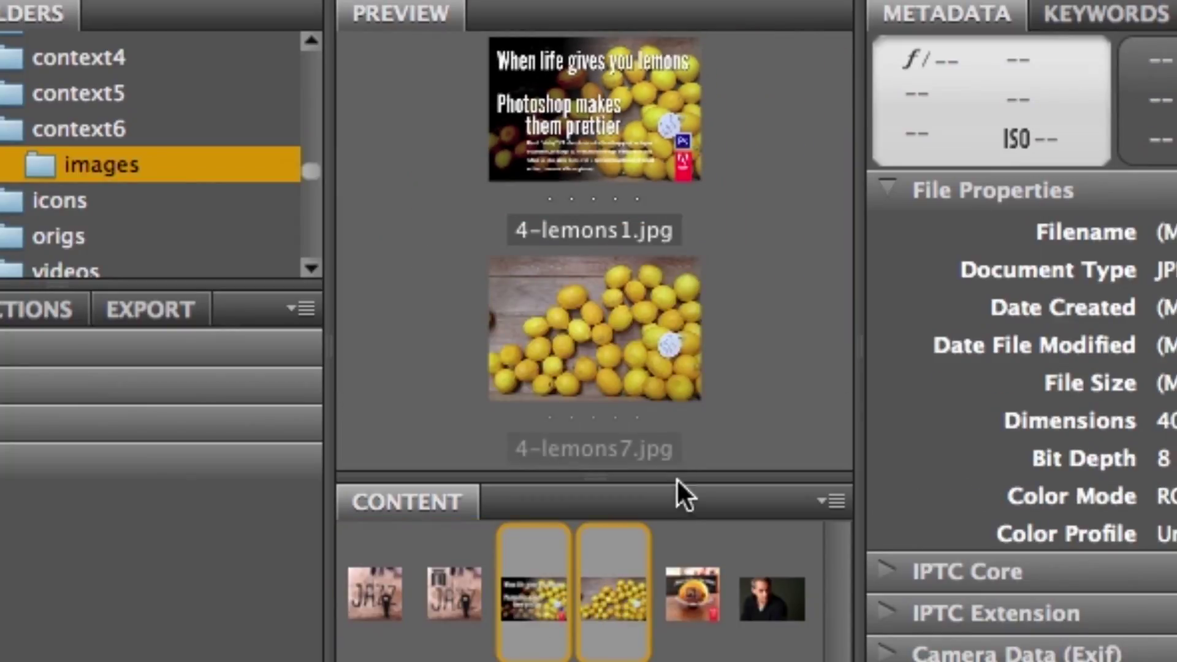
Preview 4-square12.jpg together with 4-lemons7.jpg, 4-lemons1.jpg and 2-tuscanwindowposition.jpg, and return to 4-square12.jpg alone
left_click(693, 587)
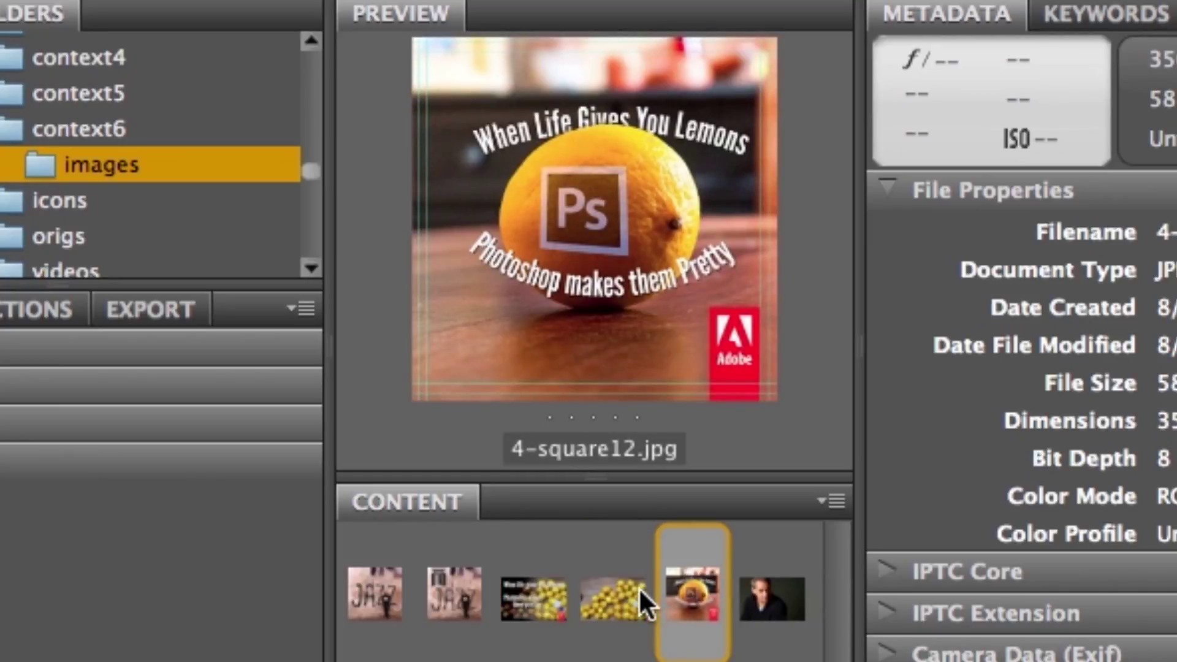
left_click(616, 593, "super")
left_click(557, 591, "super")
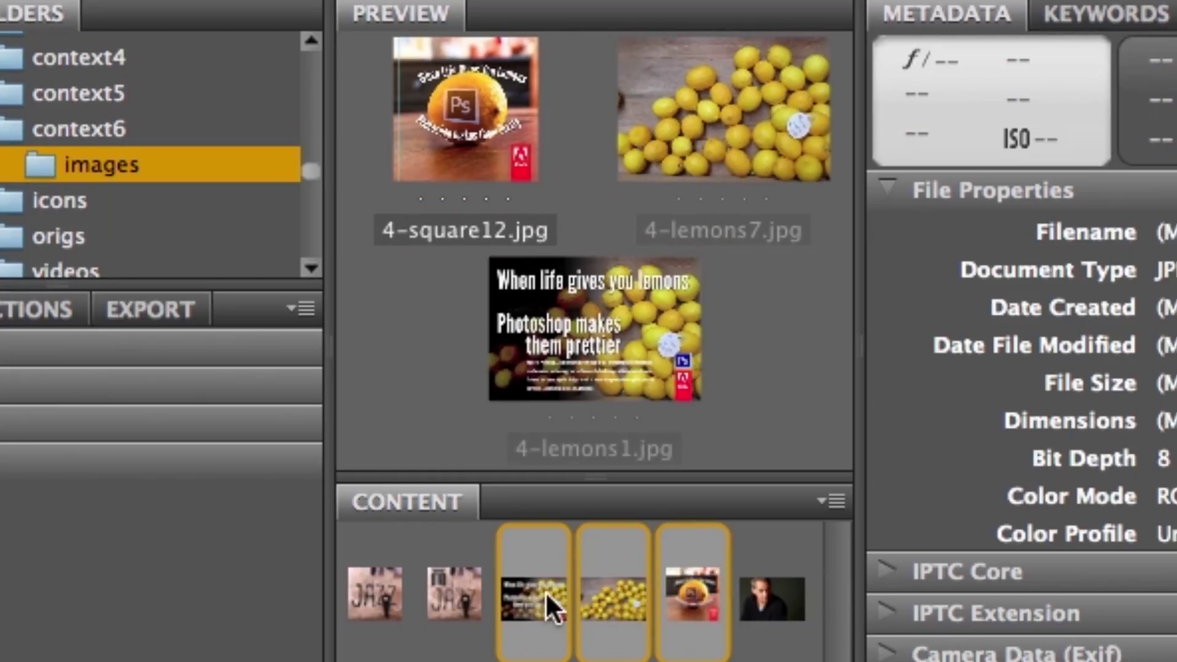
left_click(452, 591, "super")
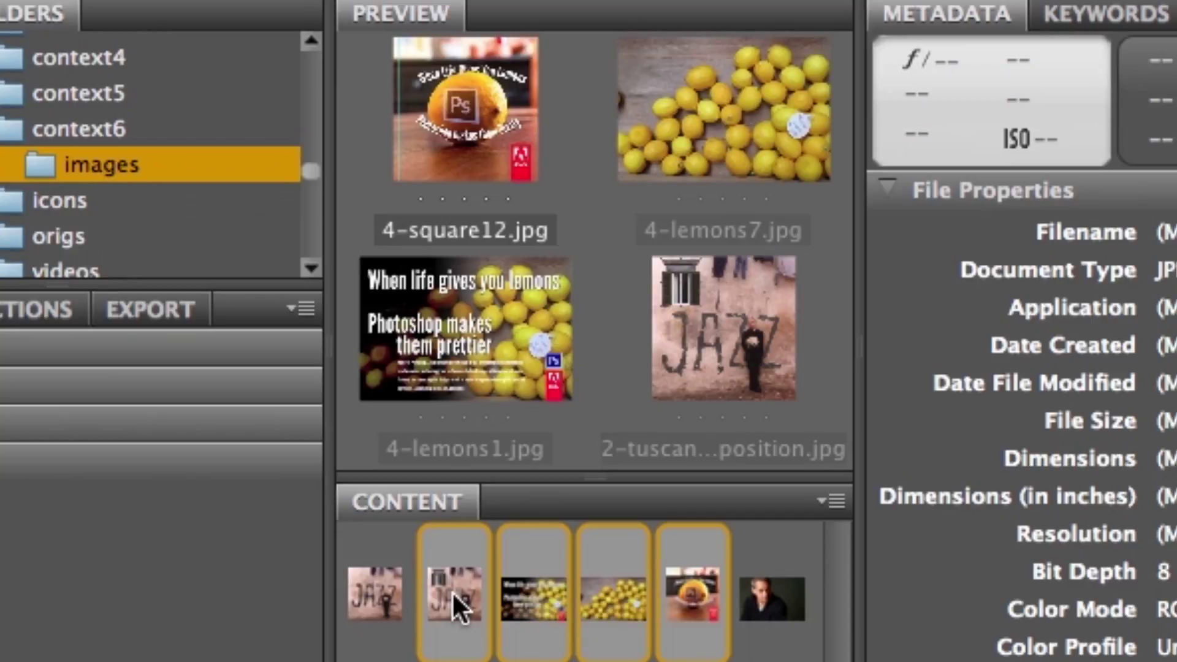
left_click(668, 590)
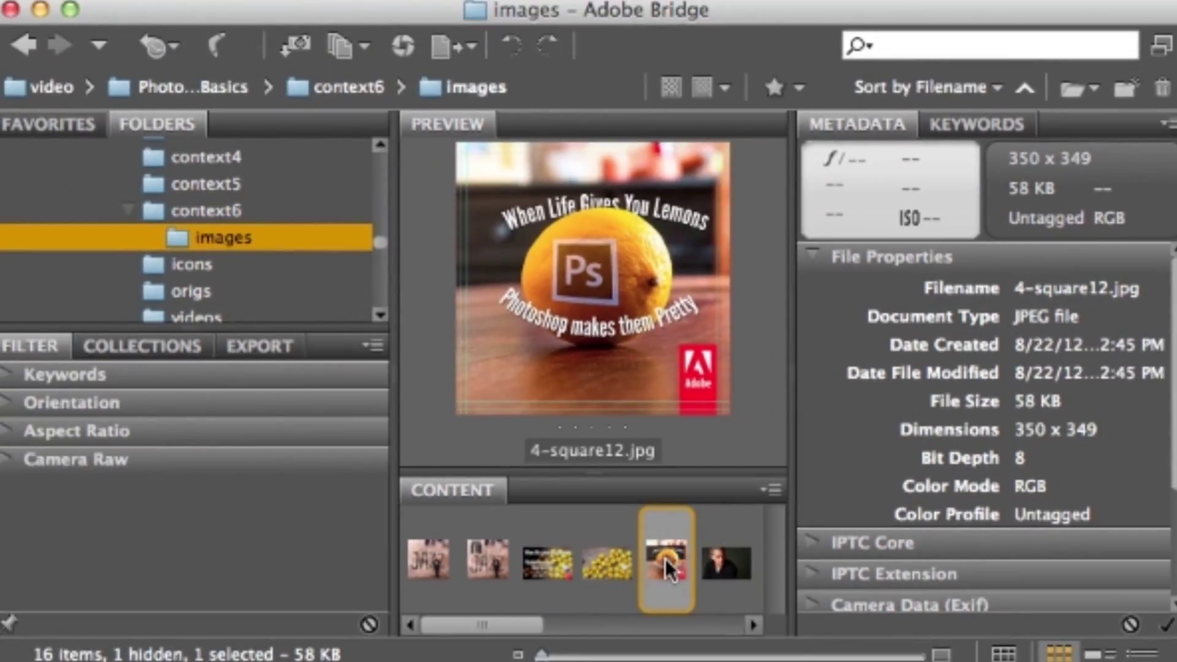
Select 2-tuscanwindowposition.jpg, 2-layers-jazzwall-inplace.jpg and 6-clone1.jpg together
left_click(601, 560)
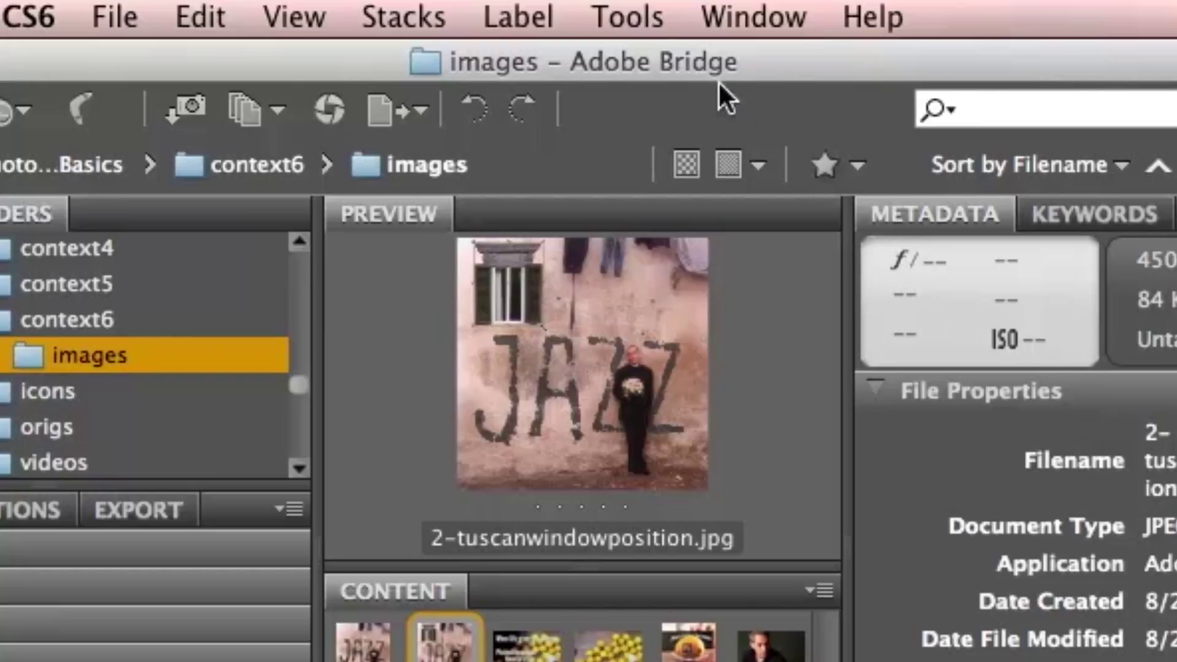
left_click(632, 9)
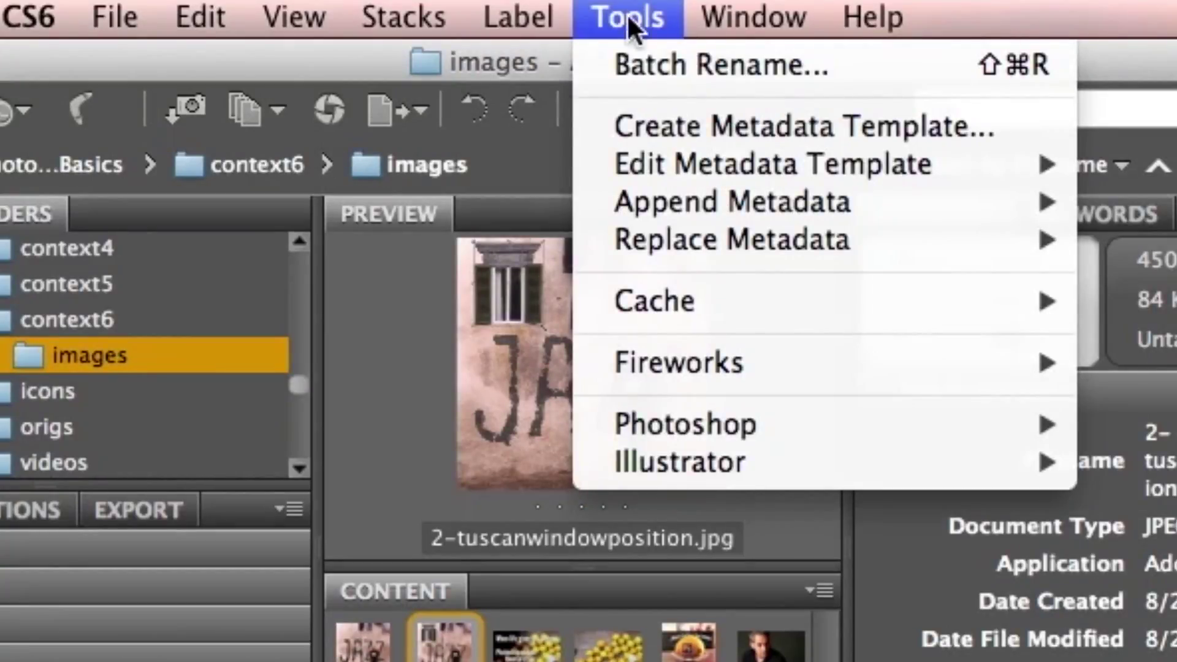
left_click(632, 8)
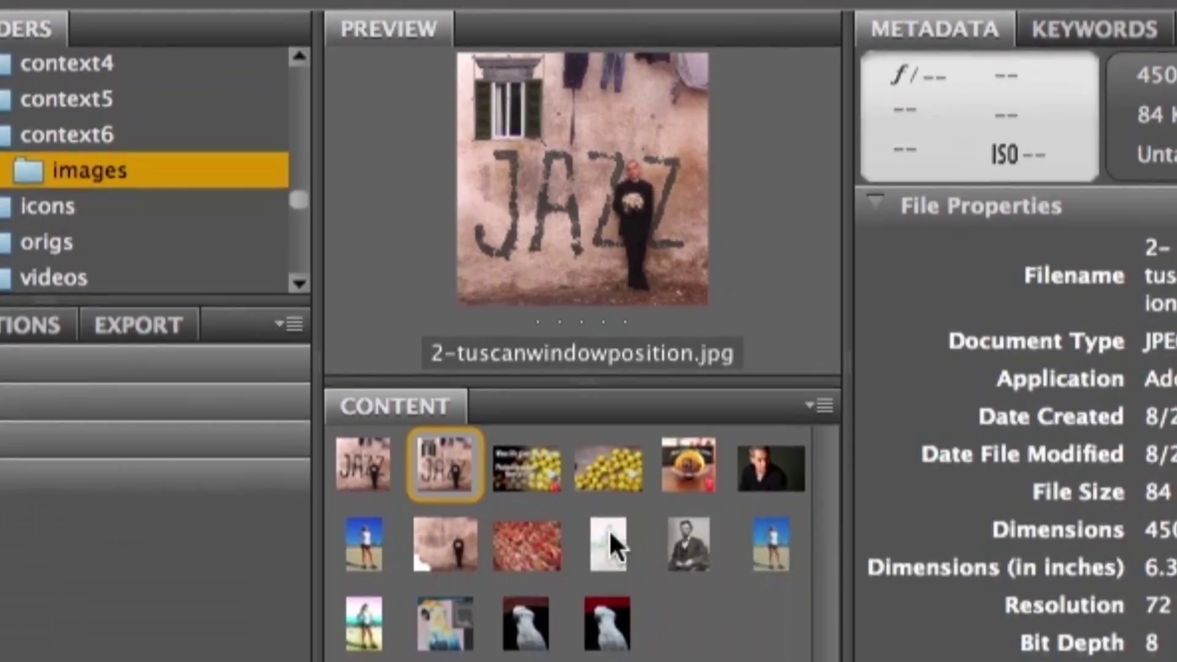
left_click(614, 655)
left_click(525, 655)
left_click(450, 461)
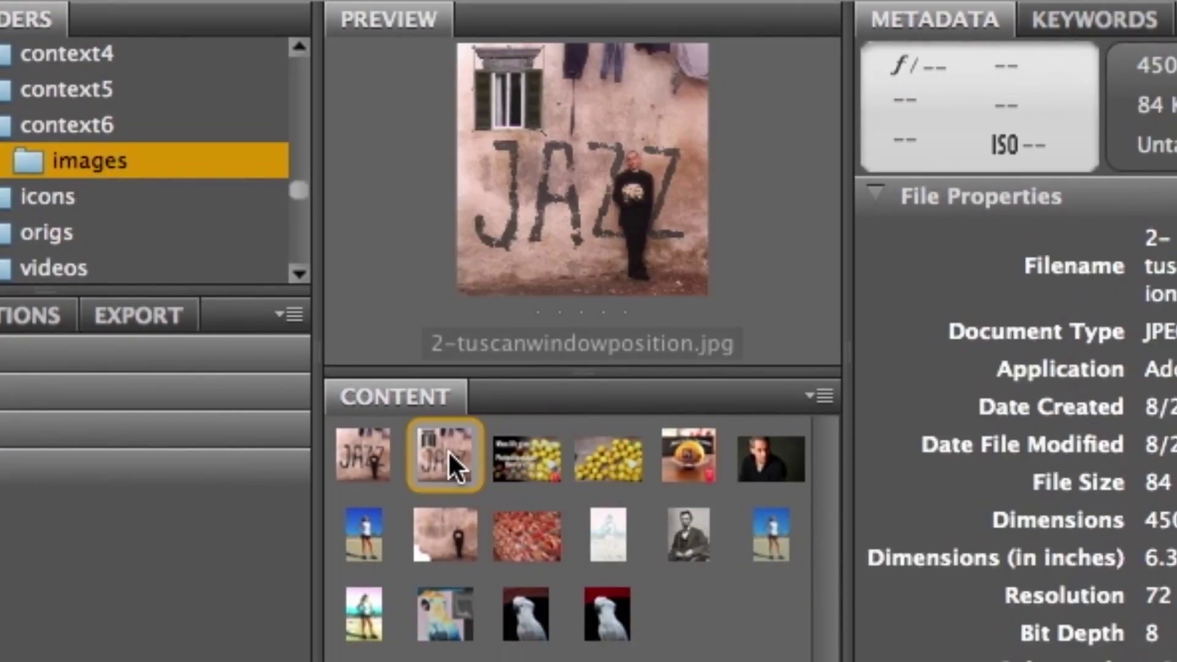
left_click(356, 458, "super")
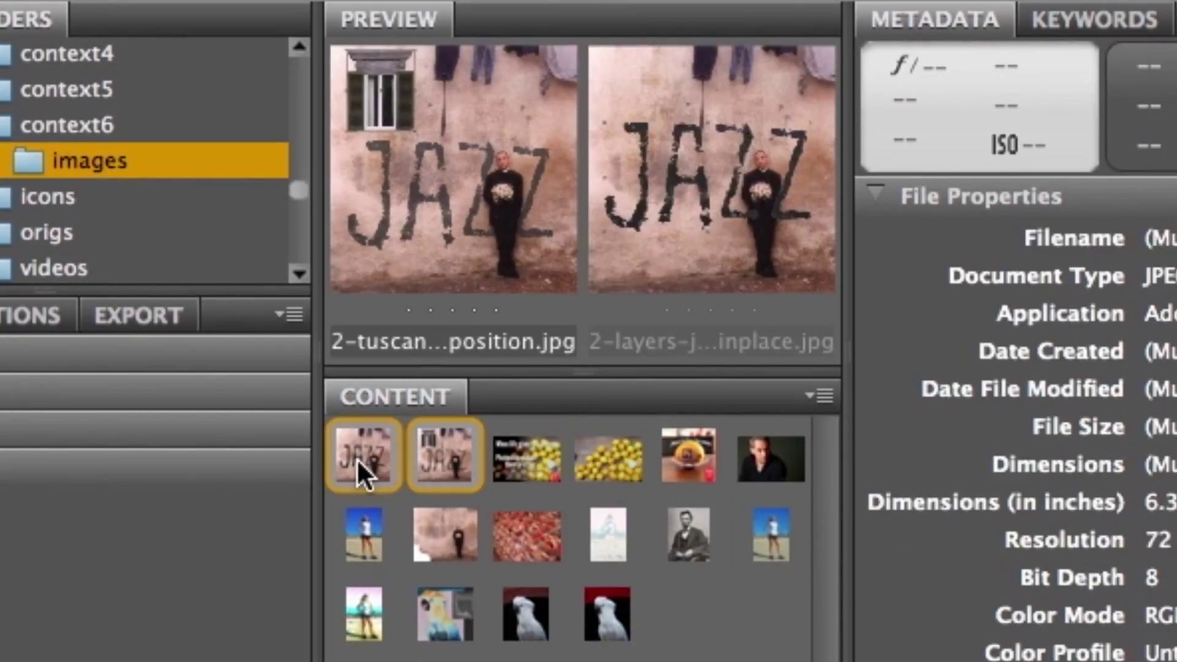
left_click(436, 536, "super")
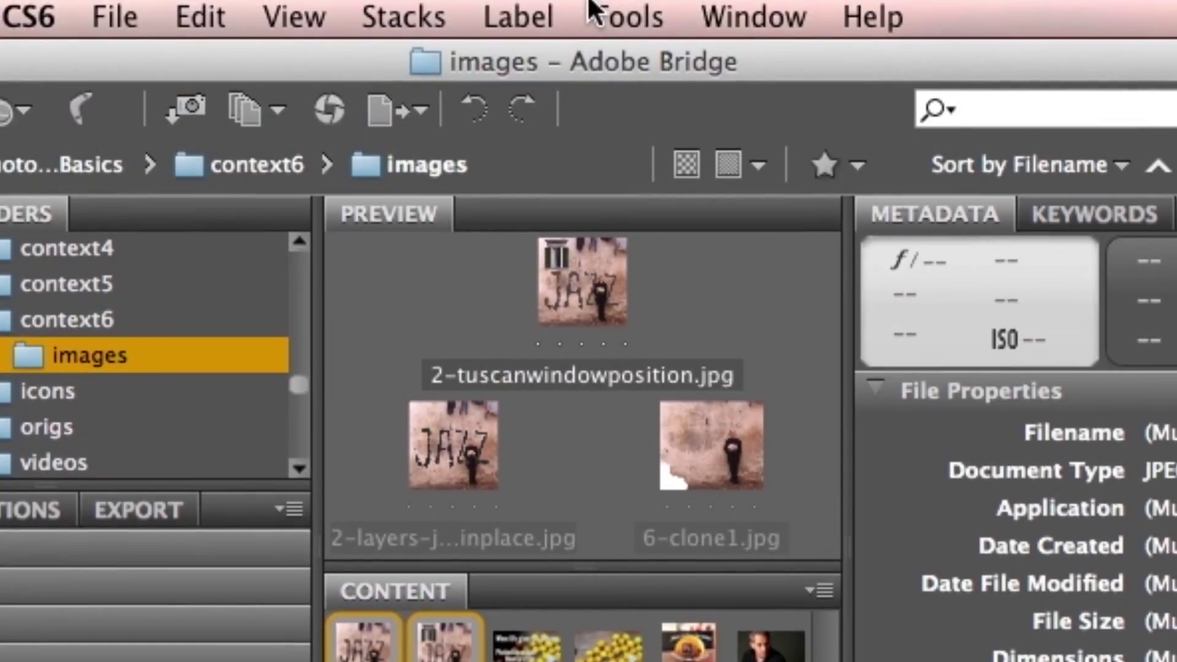
Open Batch Rename for the selected images, set string substitution to replace 2 with 3, and review the other naming options
left_click(597, 9)
left_click(639, 64)
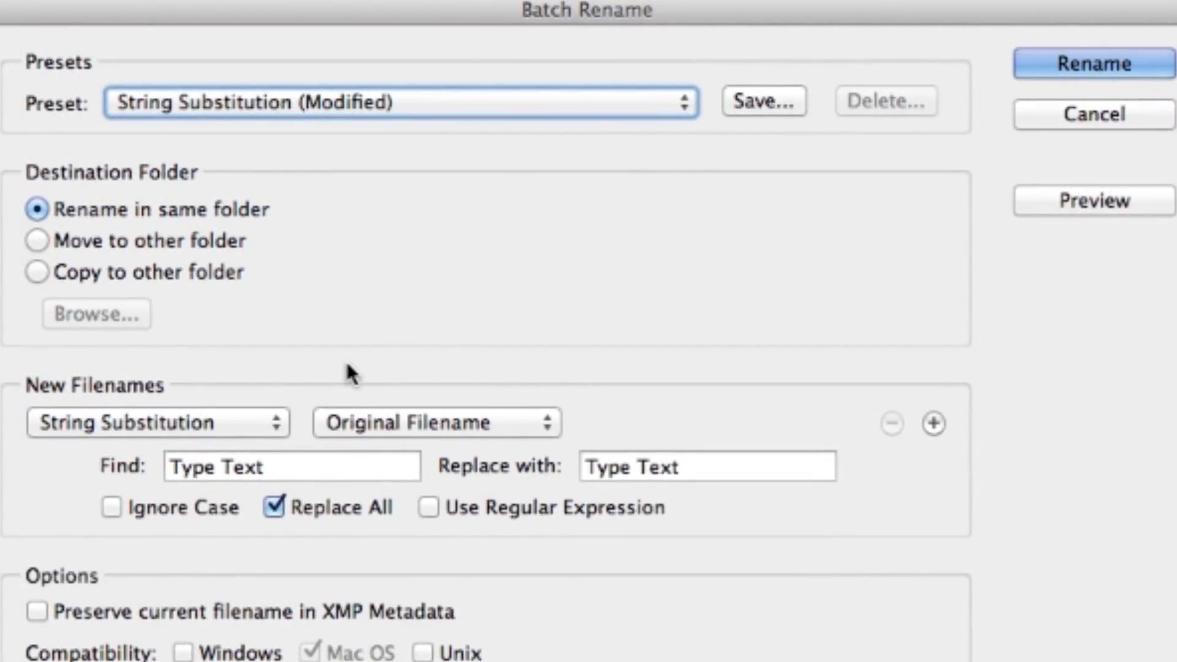
left_click(281, 468)
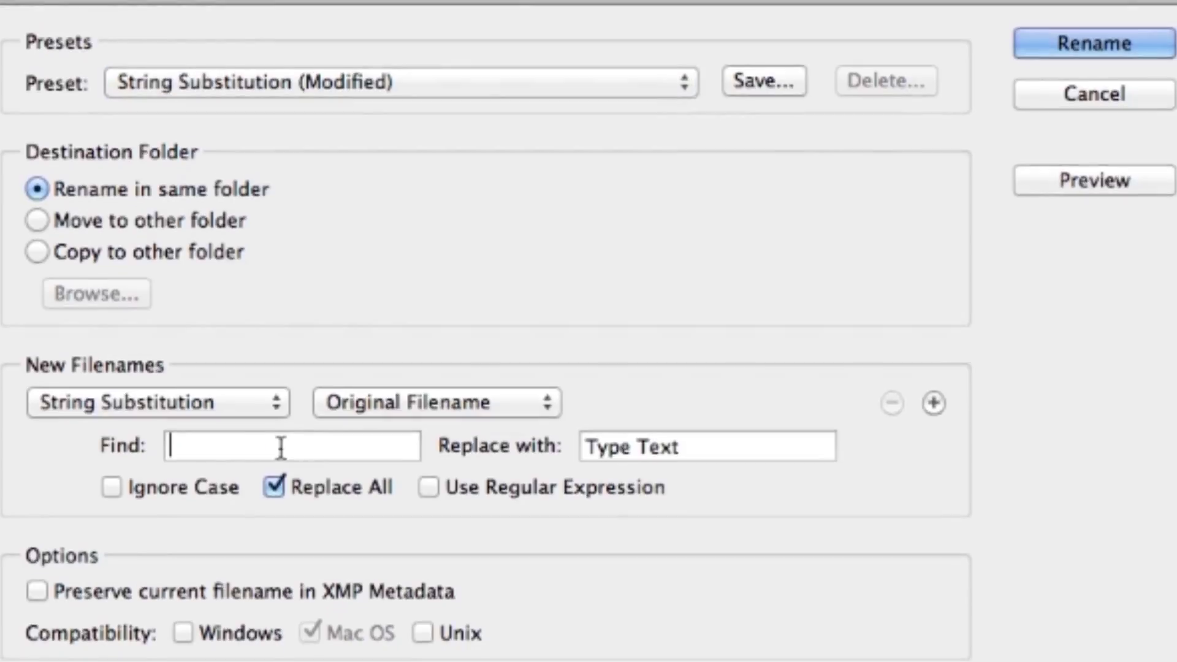
type("2")
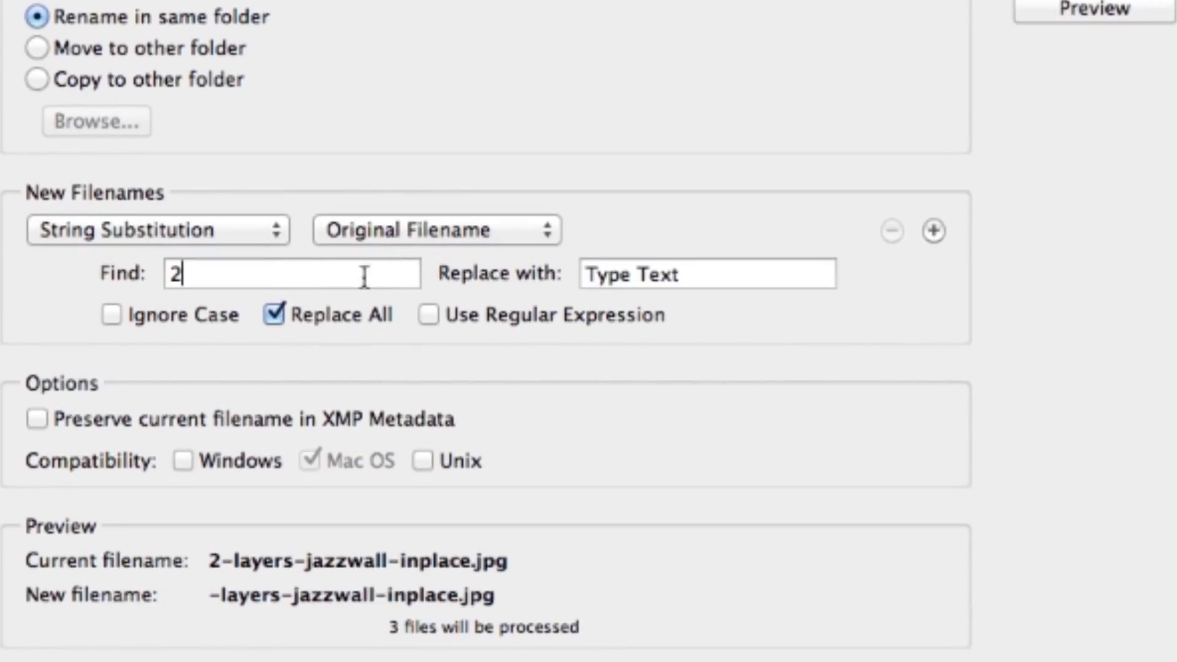
left_click(696, 277)
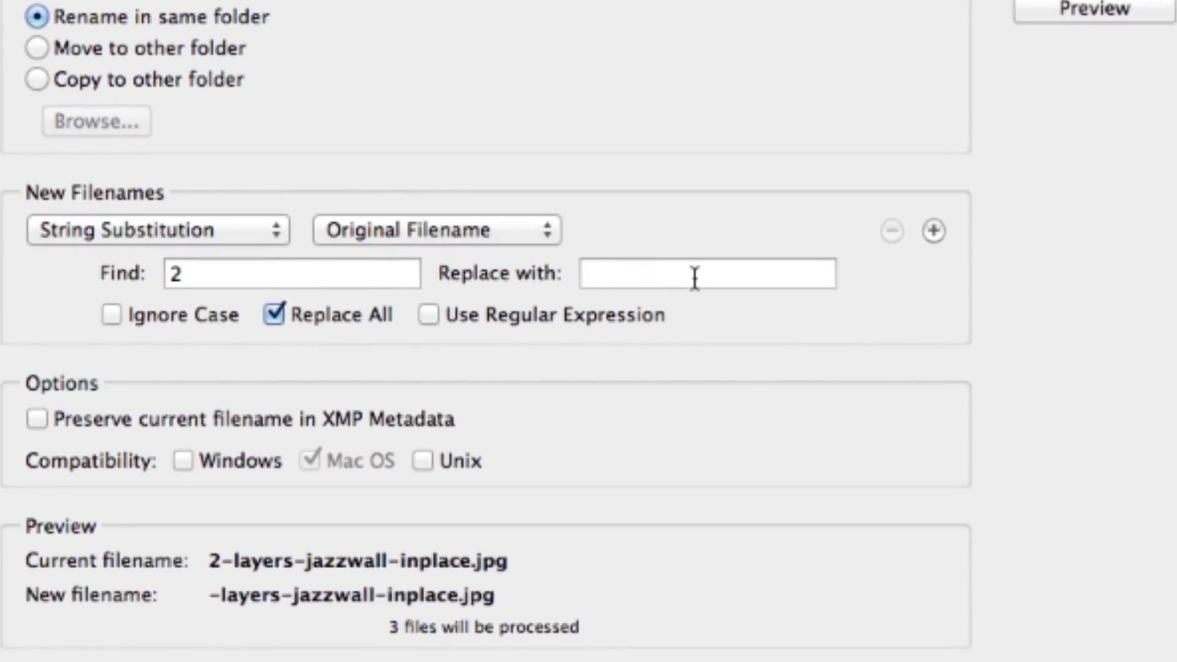
type("3")
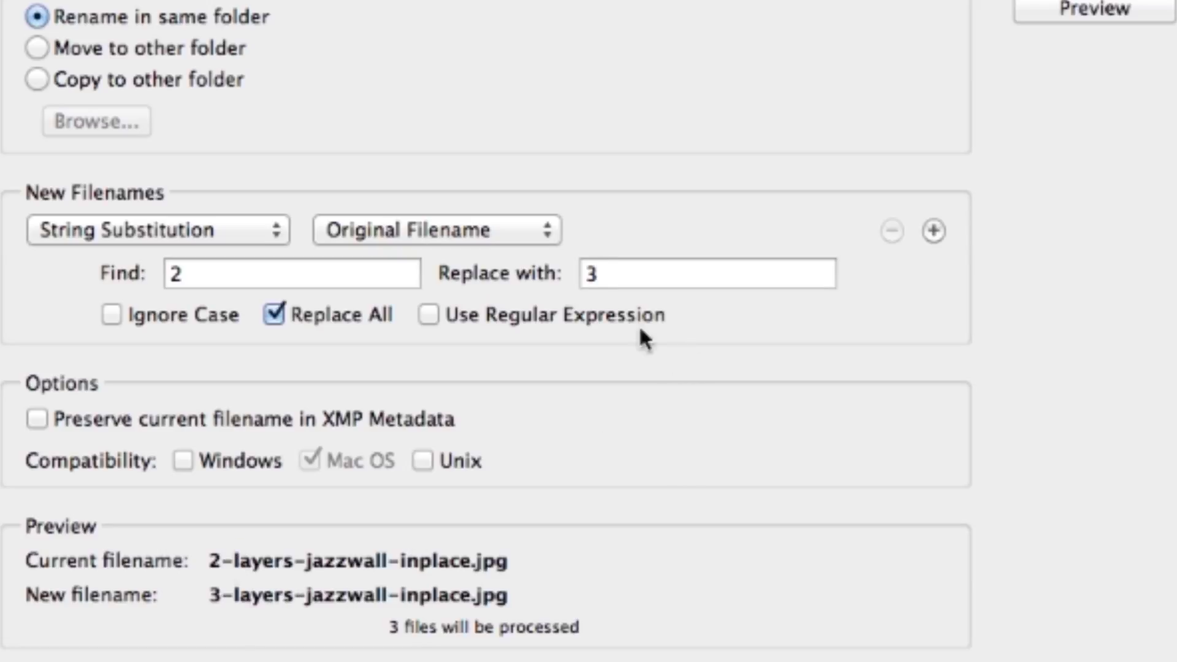
left_click(181, 231)
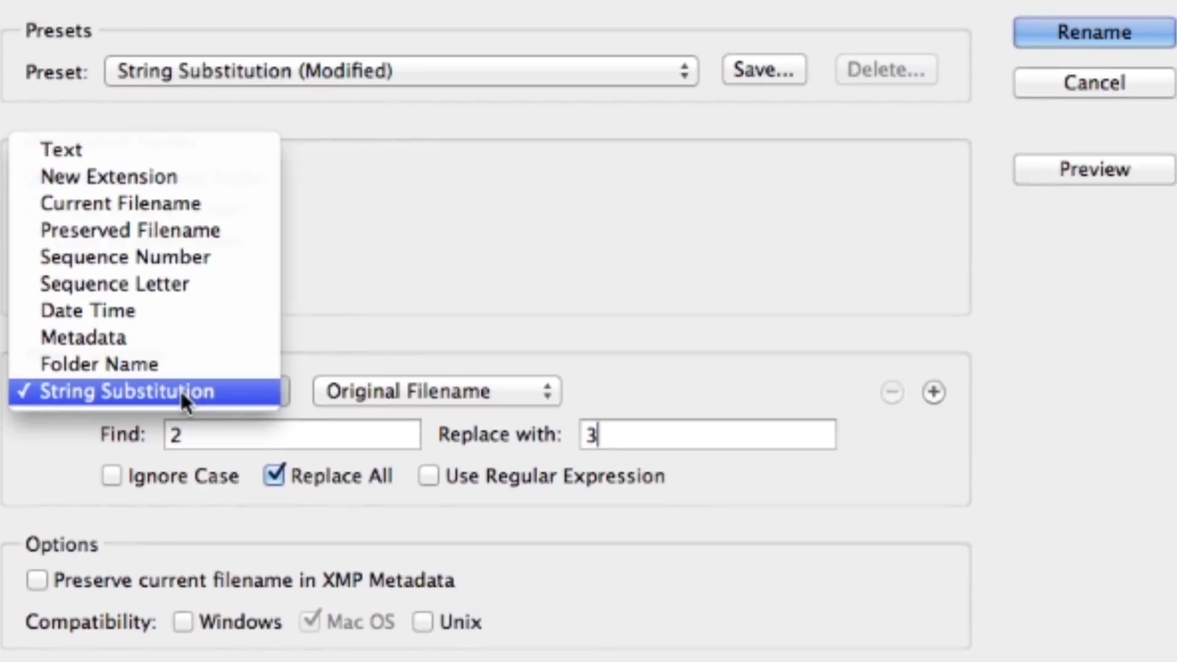
left_click(182, 15)
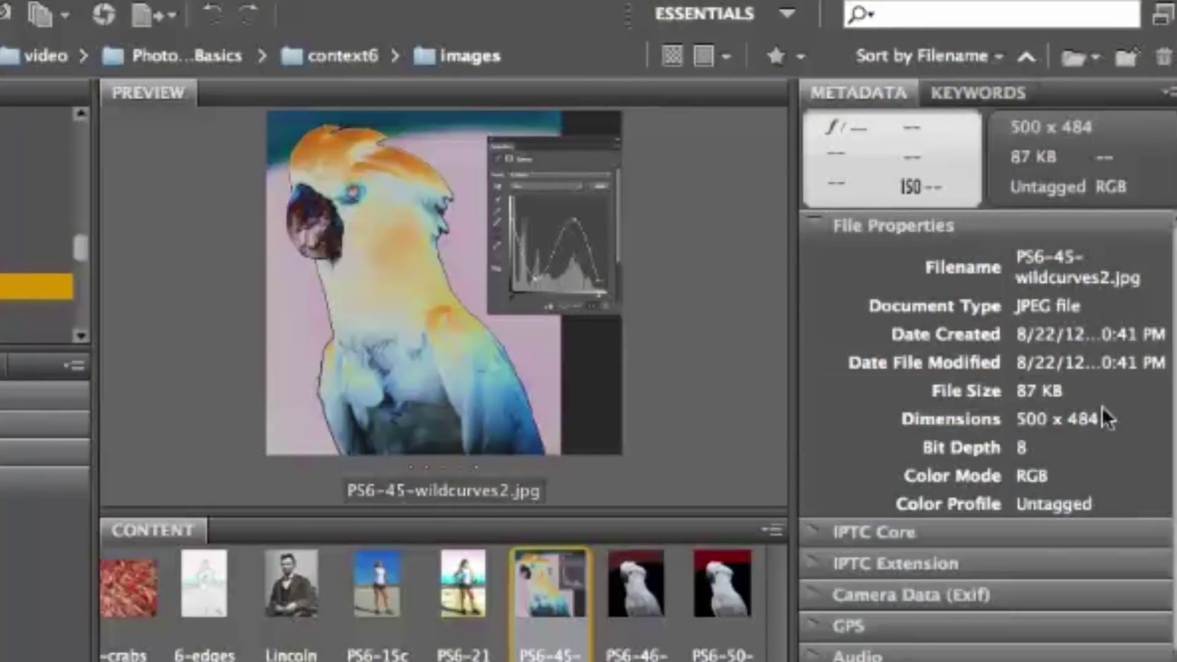
Widen the workspace switcher to list more workspaces and switch to the Output workspace
left_click(717, 11)
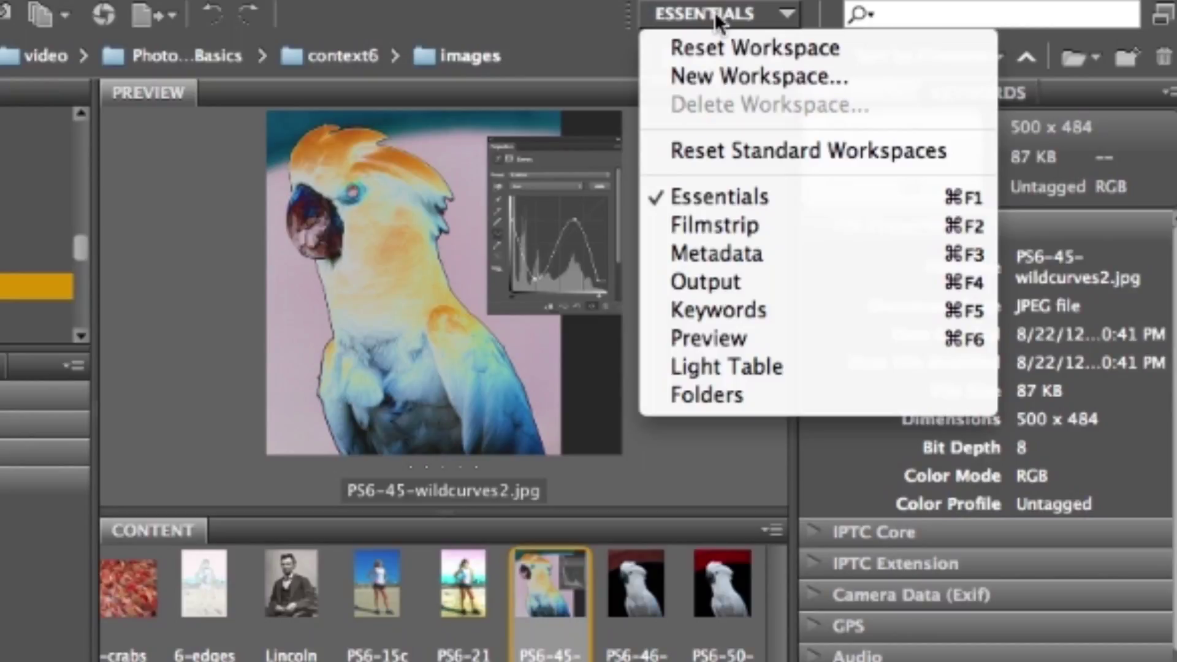
left_click(718, 18)
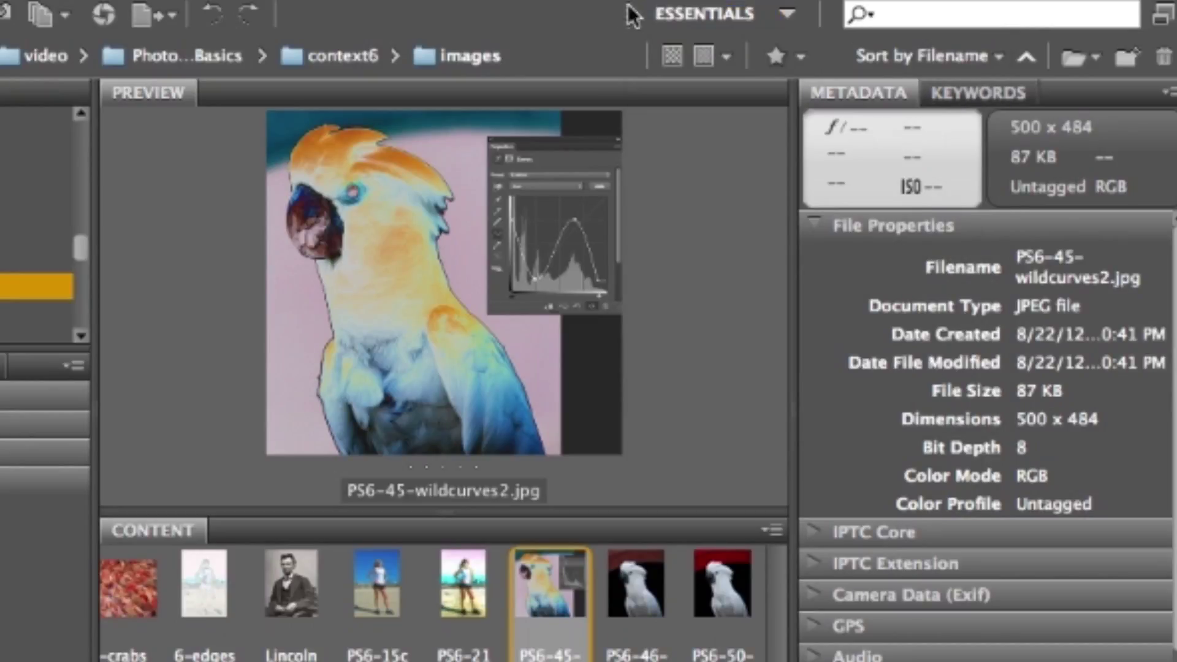
left_click_drag(630, 13, 301, 18)
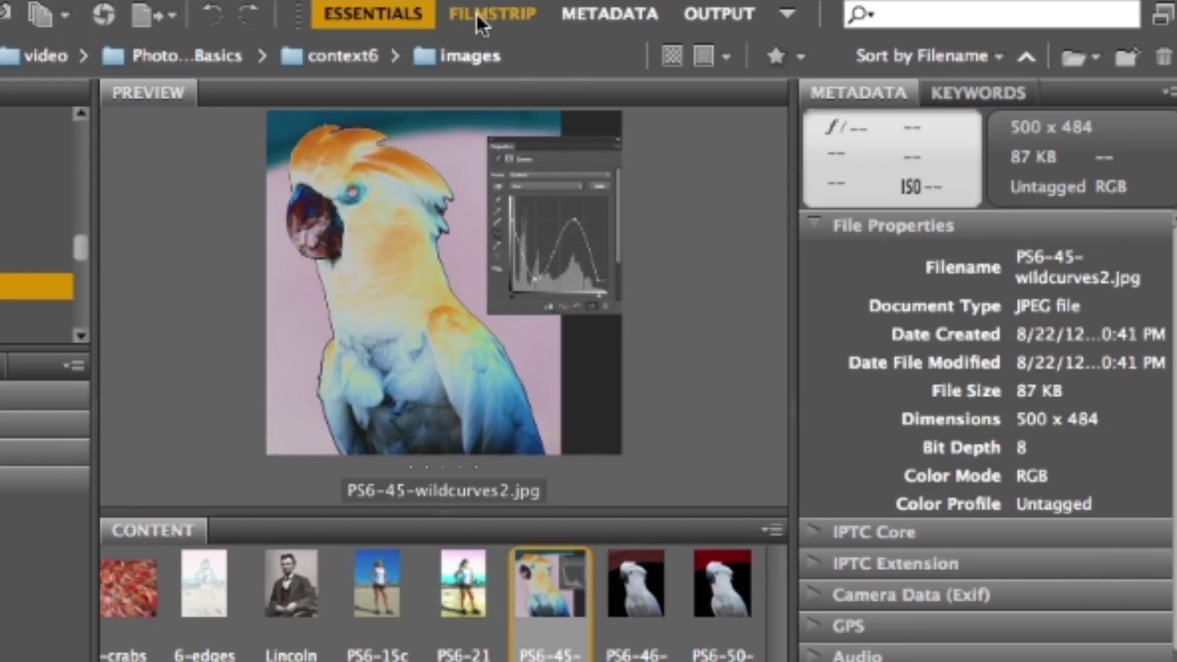
left_click(711, 16)
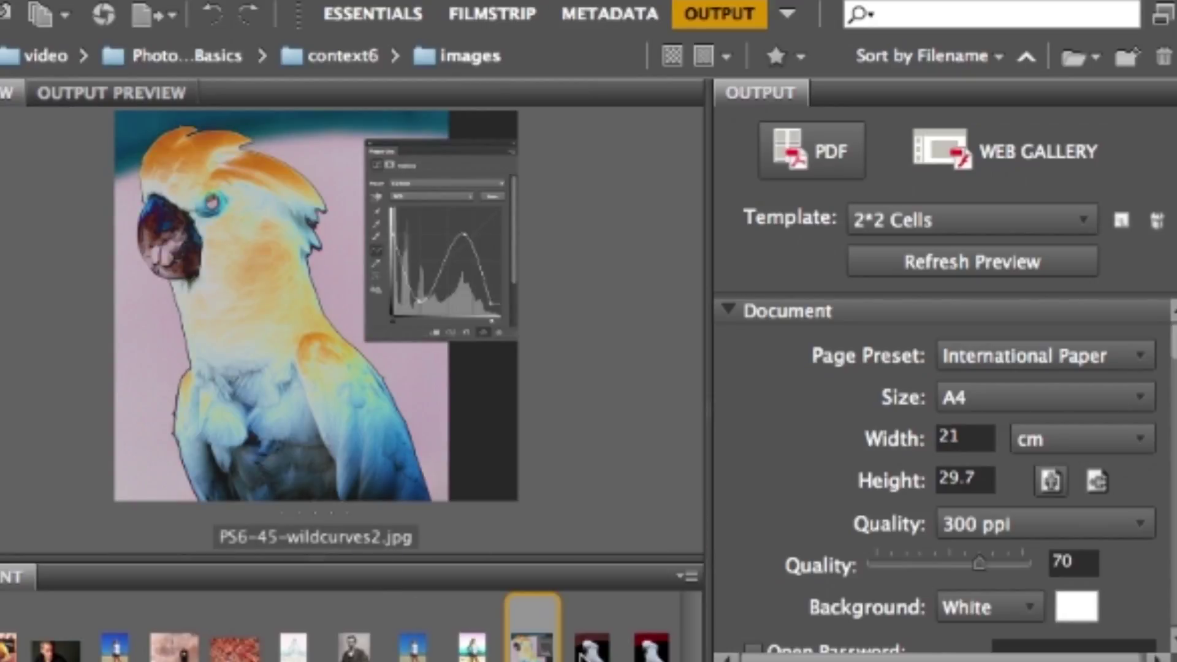
Add PS6-46-vibrance_lg.jpg and PS6-50-saturated_lg.jpg to the selection and generate a PDF output preview with the 2*2 Cells template
left_click(586, 651, "super")
left_click(647, 651, "super")
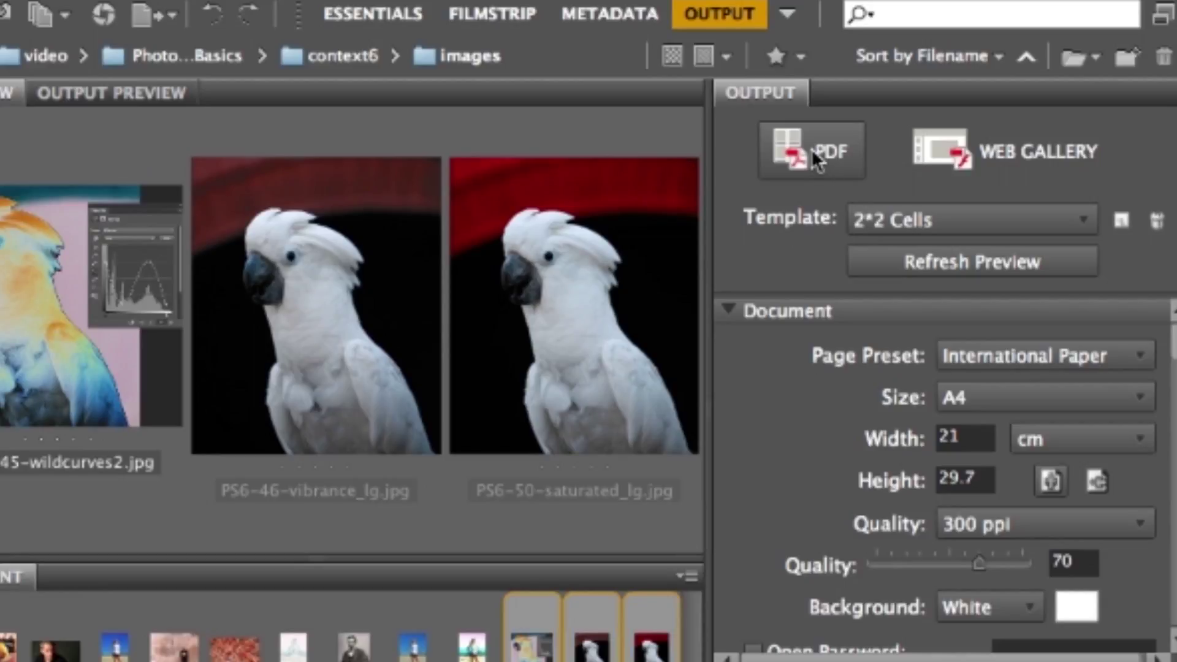
left_click(890, 222)
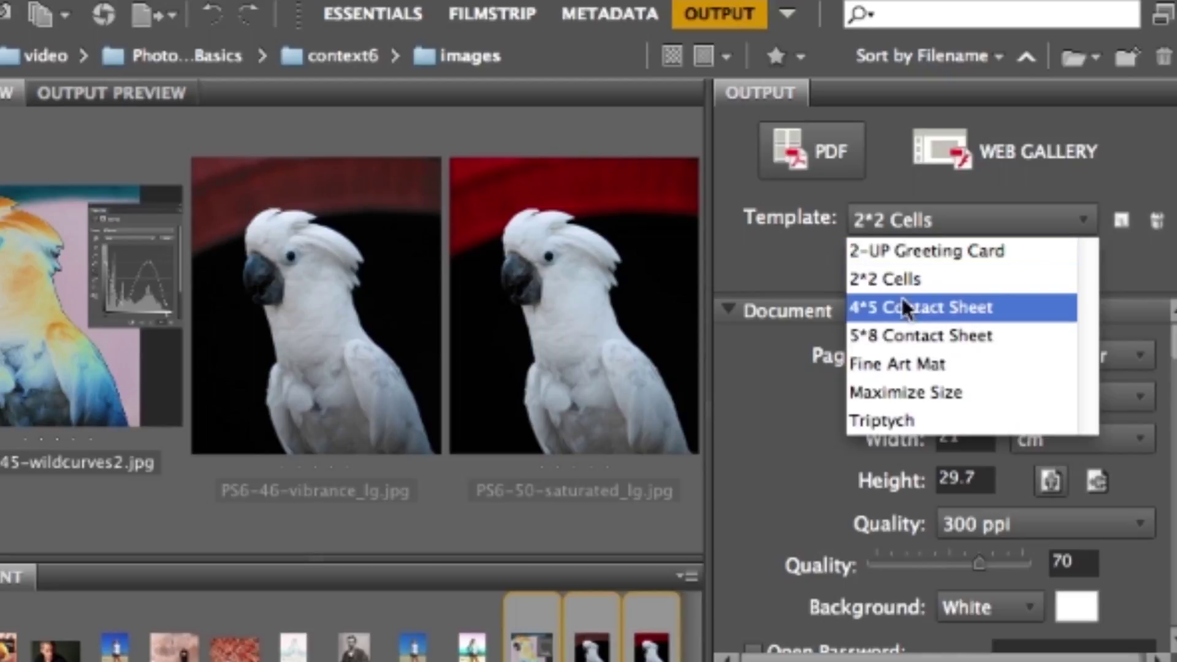
left_click(903, 281)
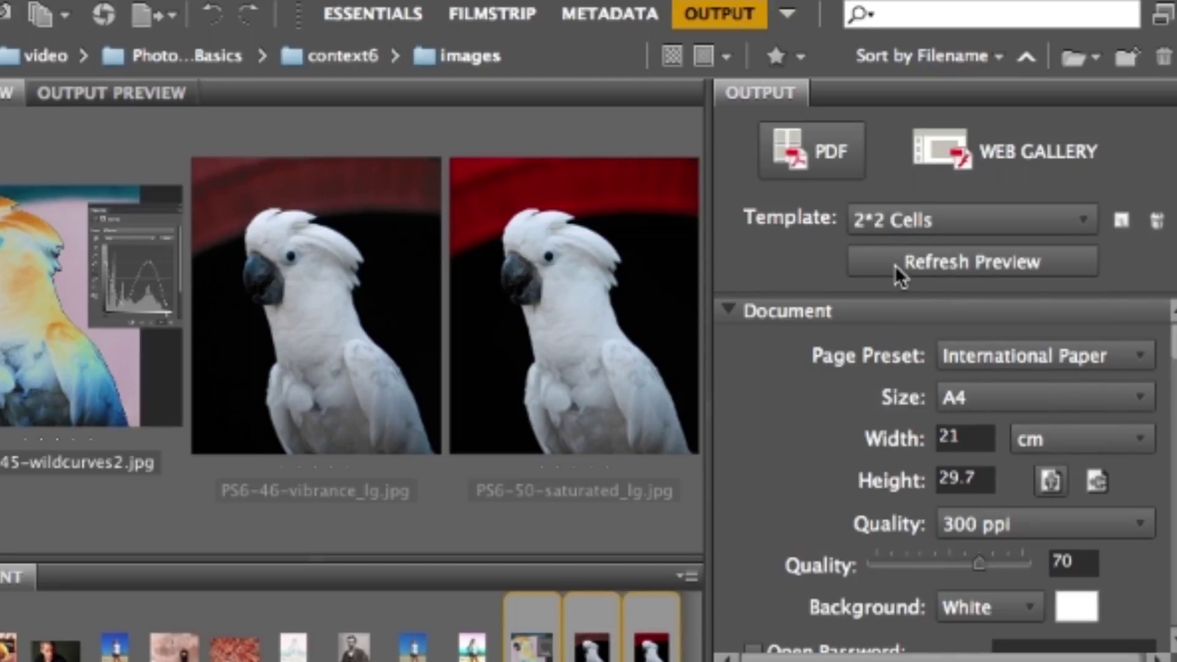
left_click(895, 265)
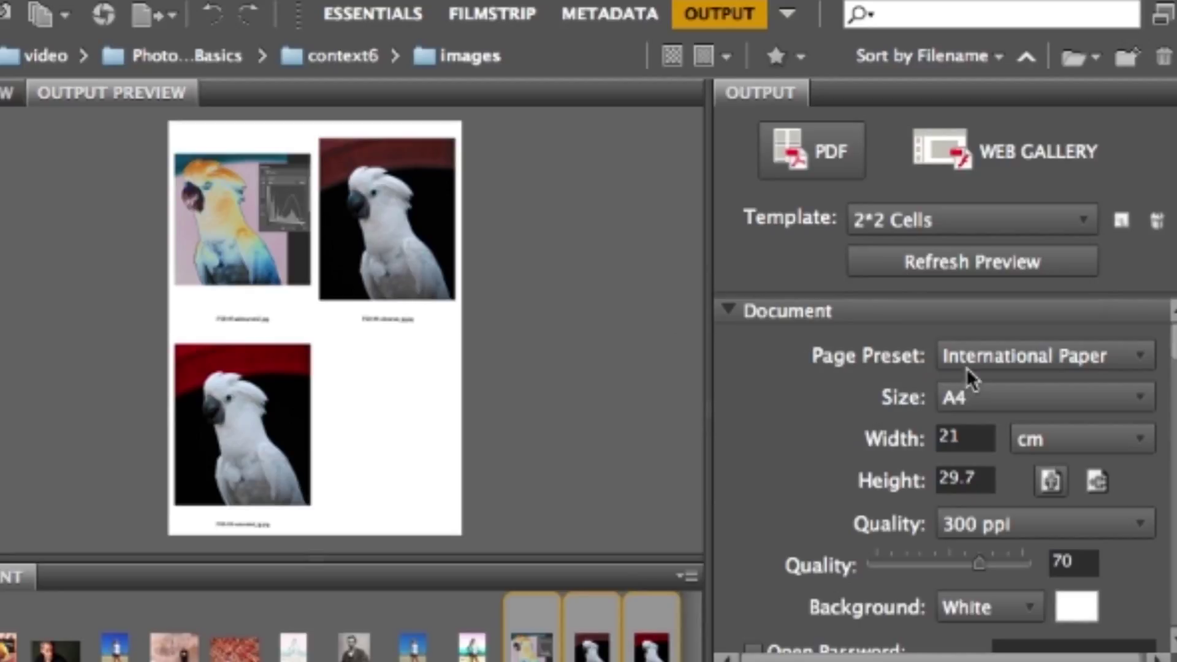
Examine the PDF document and layout settings, including page size, resolution, passwords, columns, rows and spacing
left_click(993, 396)
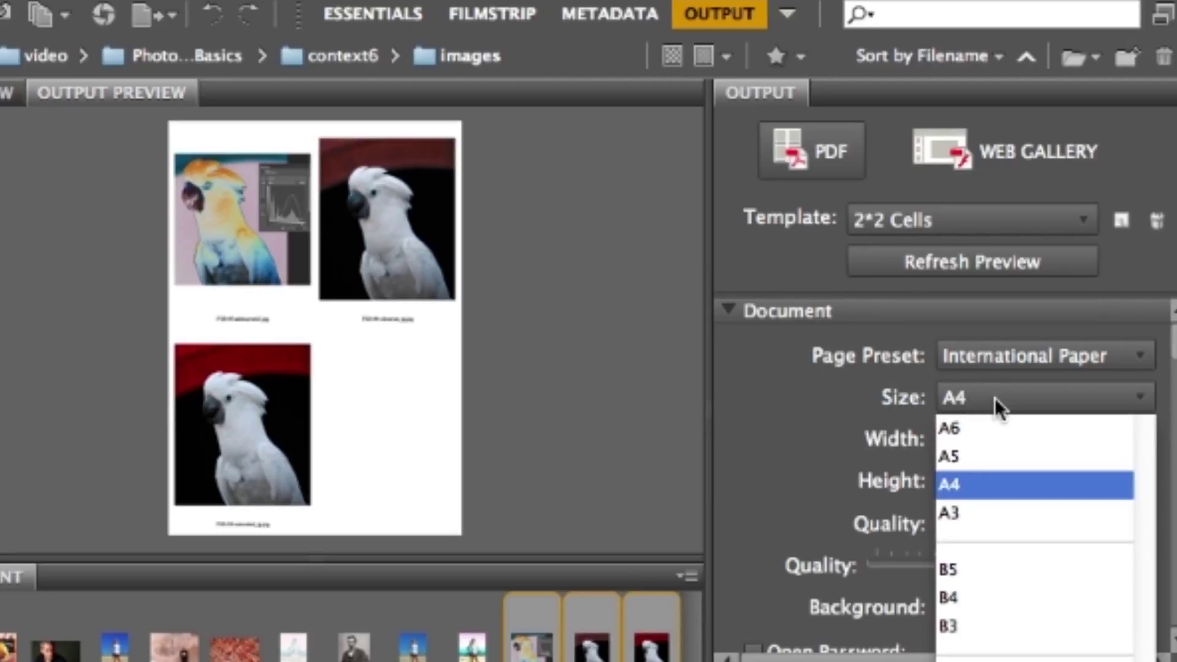
left_click(995, 397)
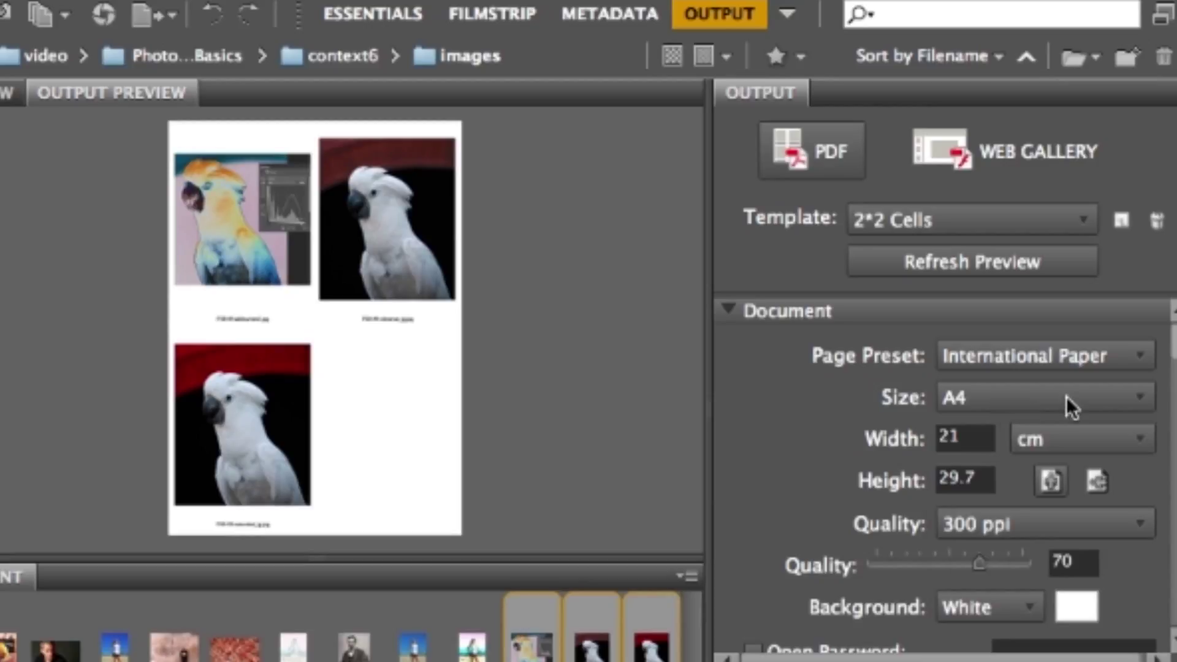
left_click(951, 527)
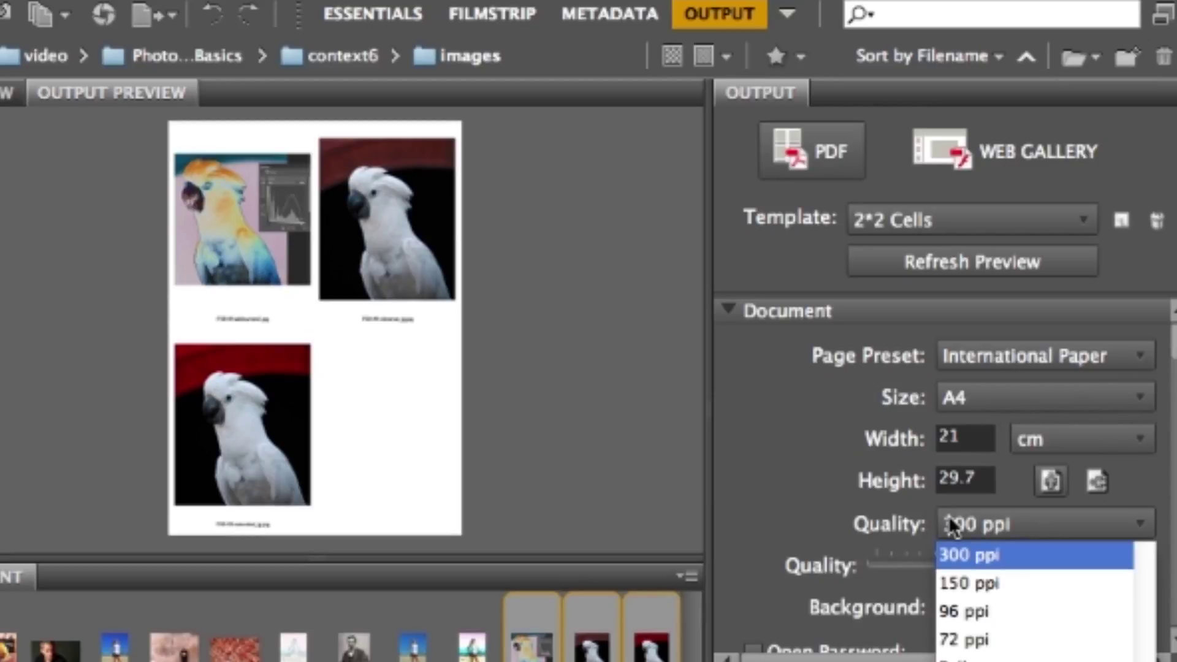
left_click(952, 526)
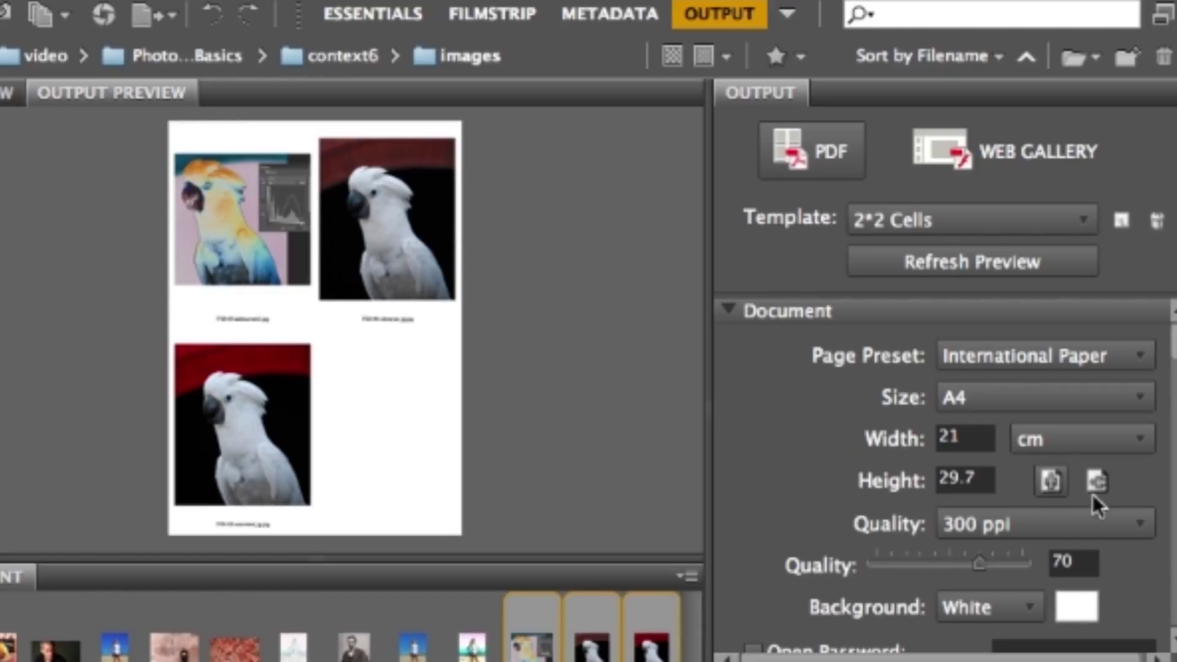
scroll(1173, 362, "down", 8)
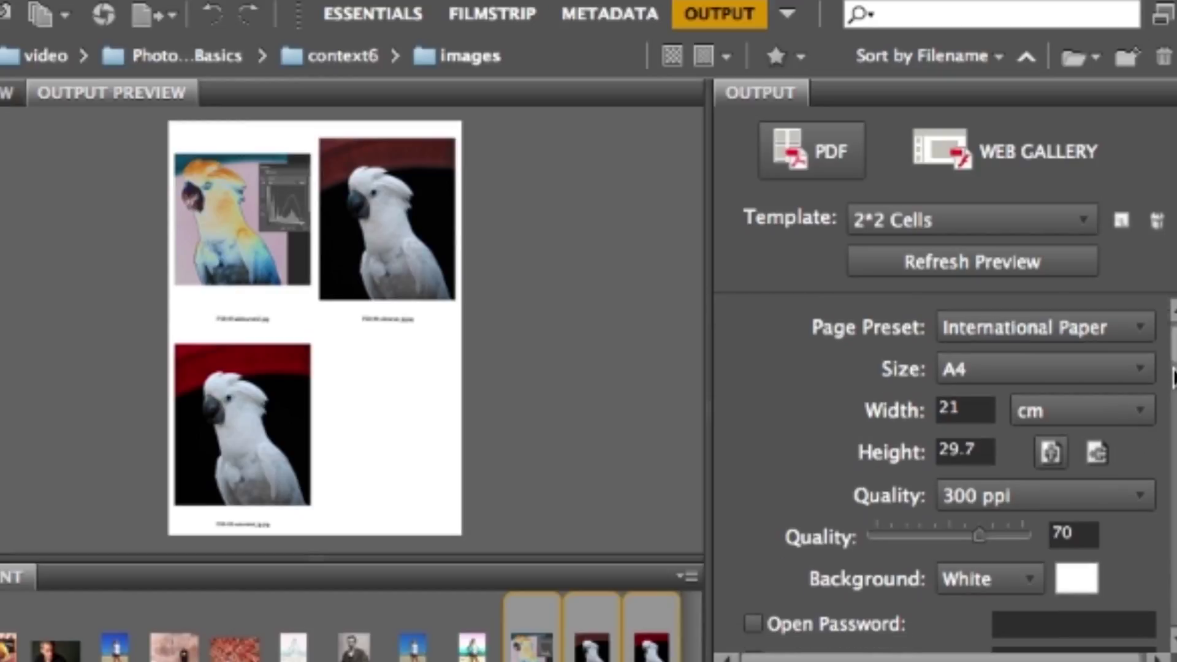
scroll(1174, 383, "up", 2)
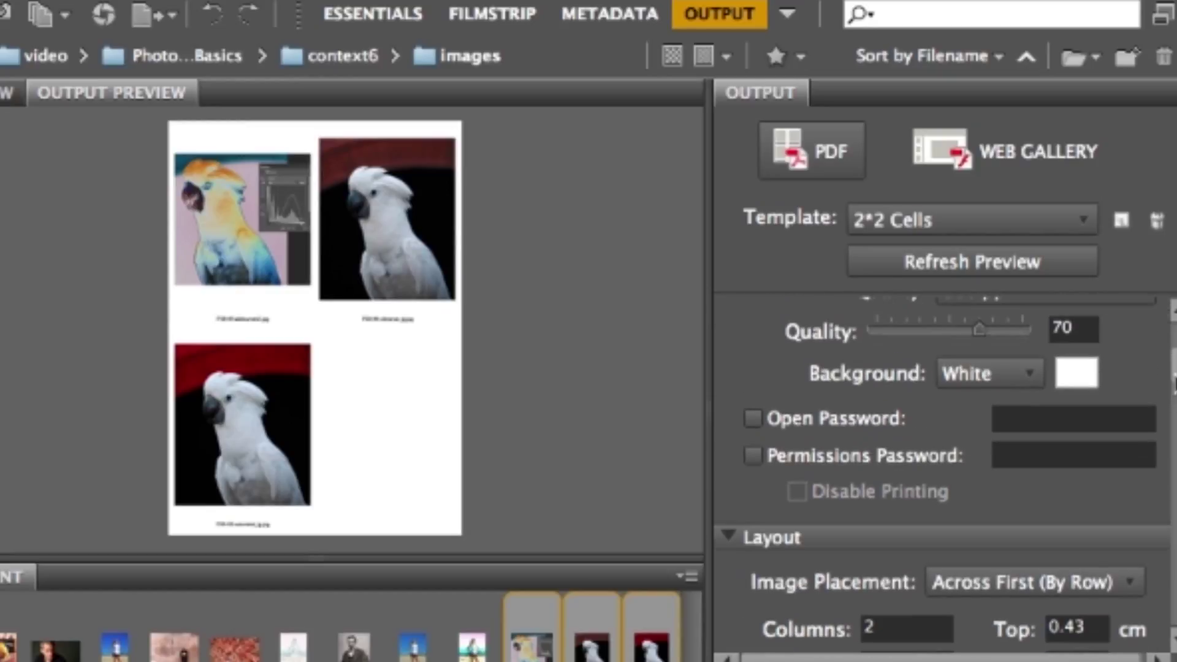
scroll(1174, 384, "down", 10)
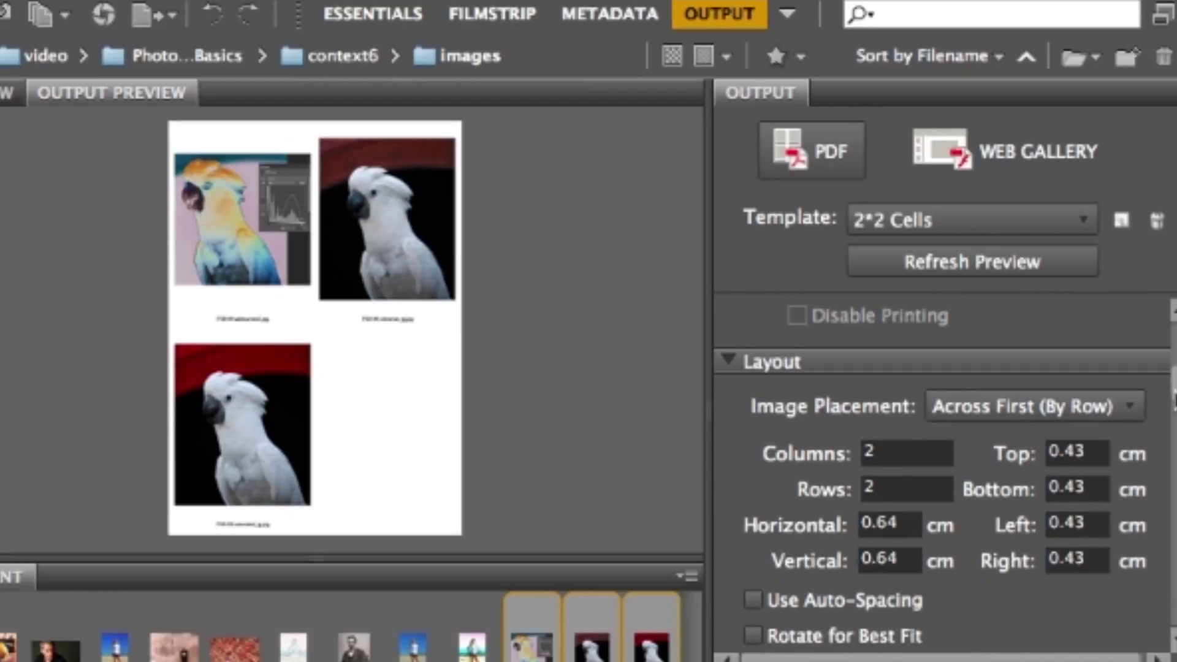
scroll(1173, 383, "up", 20)
scroll(1174, 368, "up", 3)
Refresh the PDF output preview with the 4*5 Contact Sheet template and open the save dialog for it
left_click(935, 215)
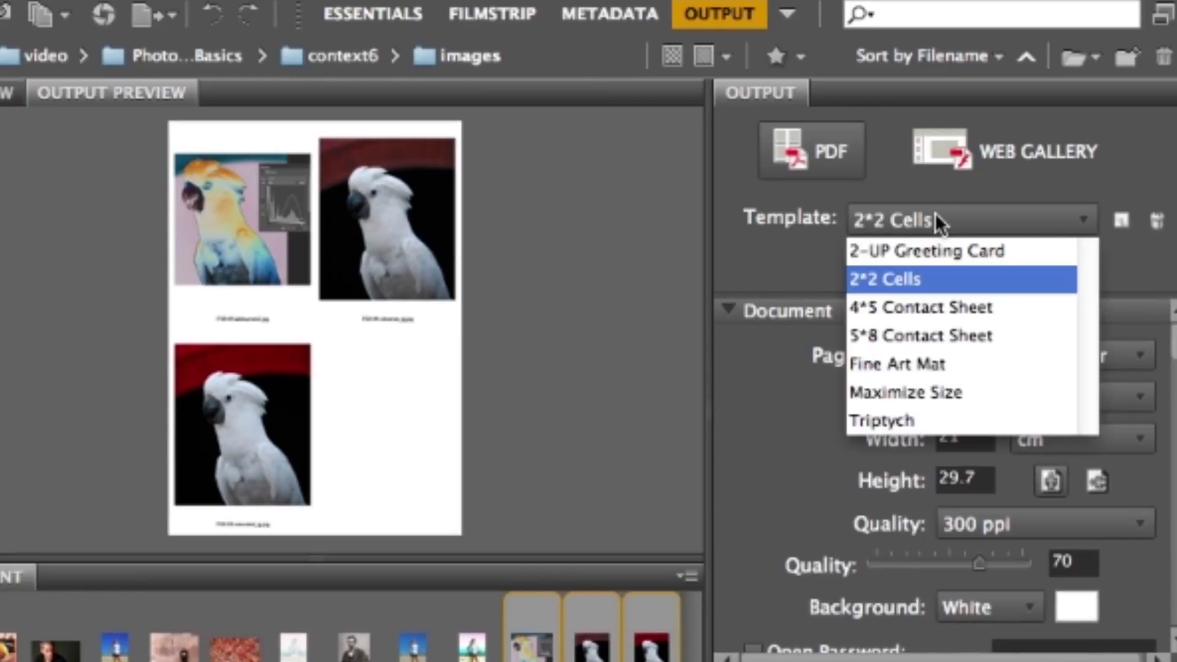
left_click(932, 280)
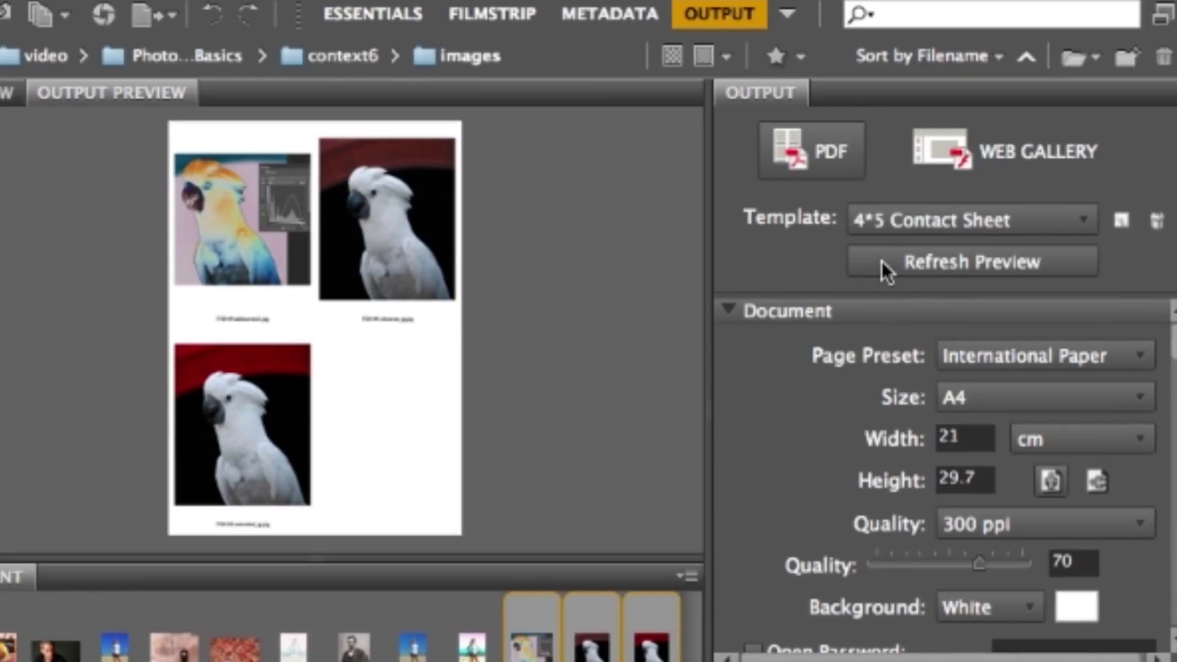
left_click(881, 260)
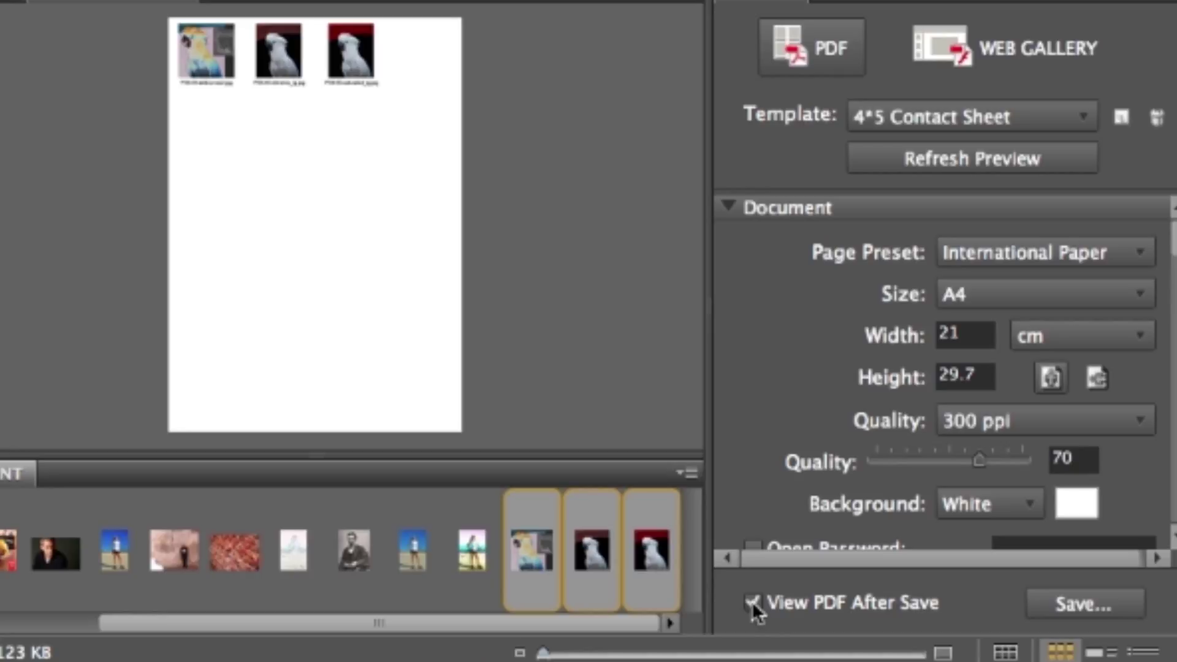
left_click(1049, 604)
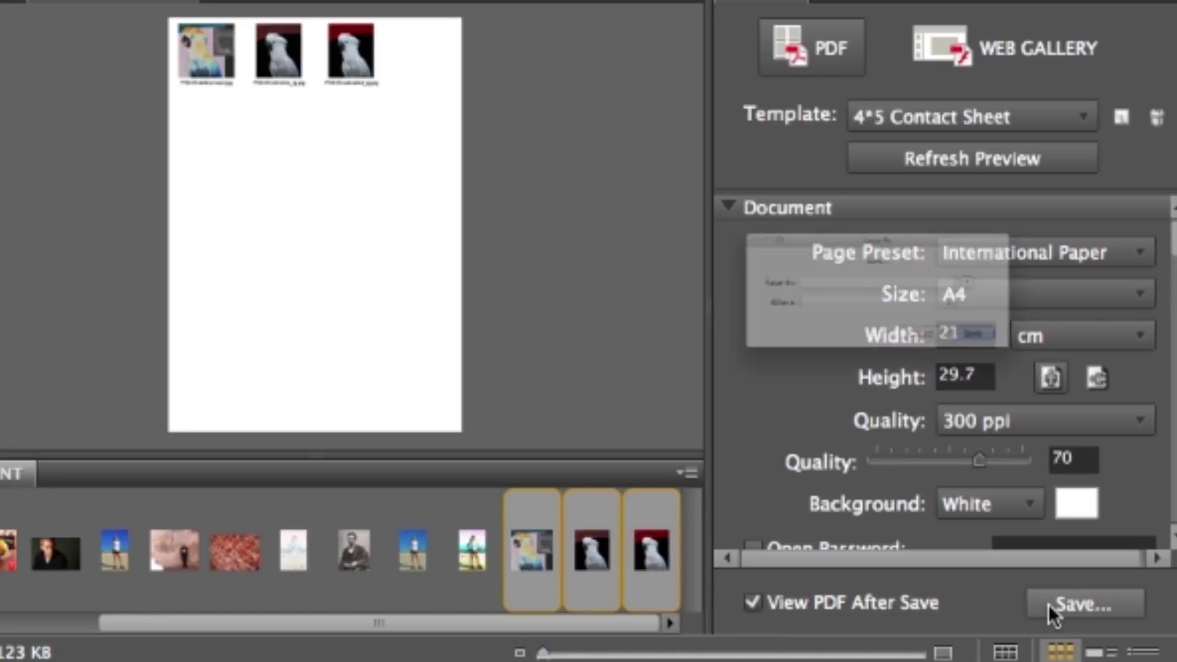
left_click_drag(859, 173, 770, 169)
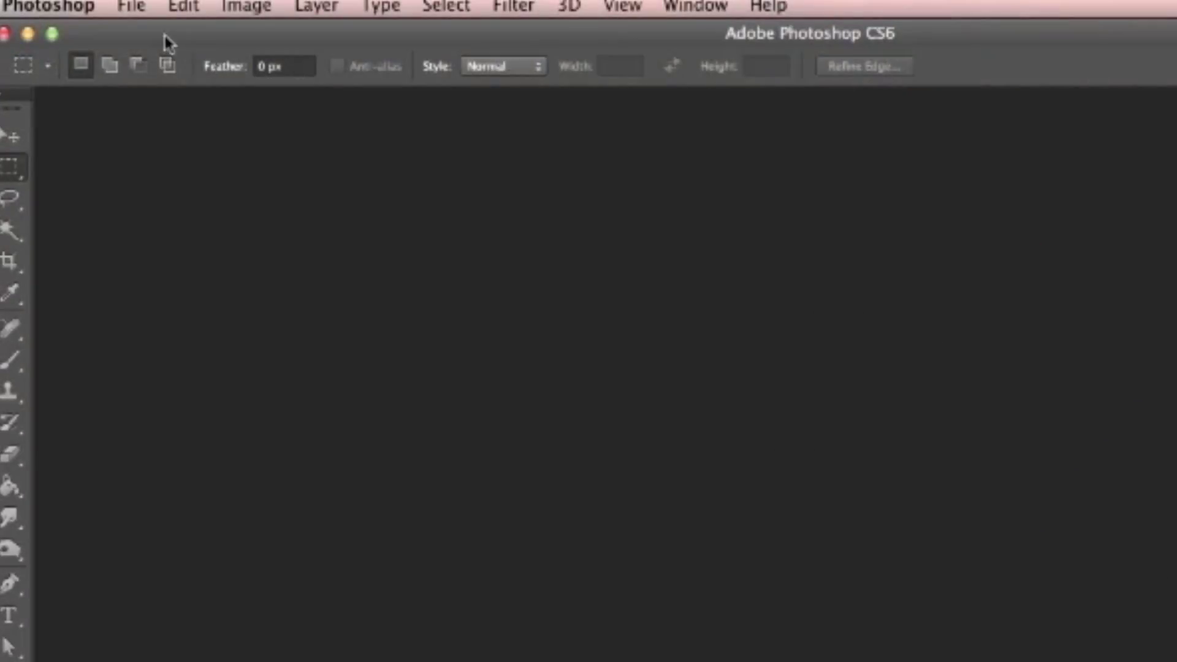
Switch to Photoshop and look over the available Automate and Scripts commands
left_click(132, 7)
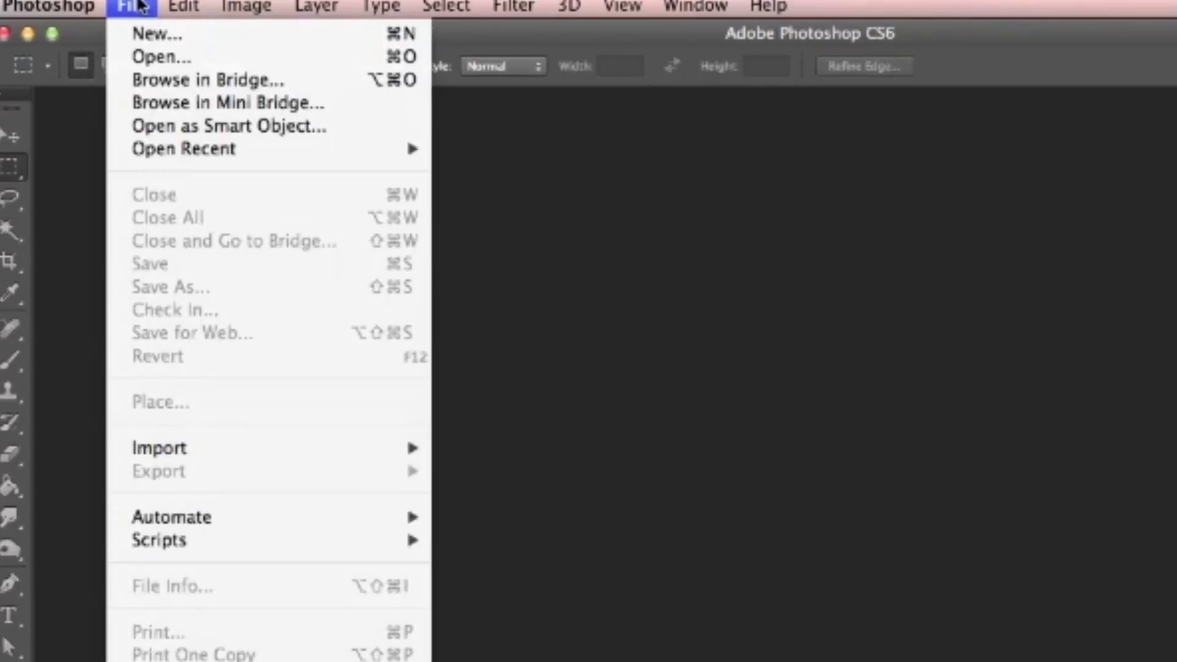
mouse_move(213, 526)
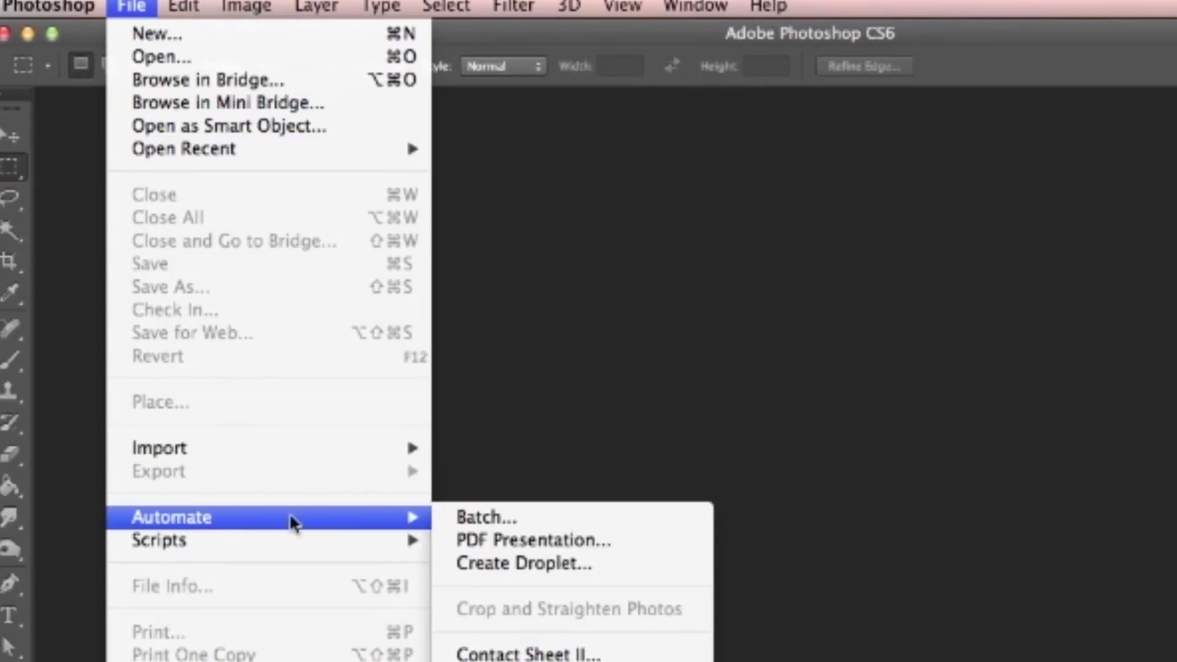
mouse_move(388, 548)
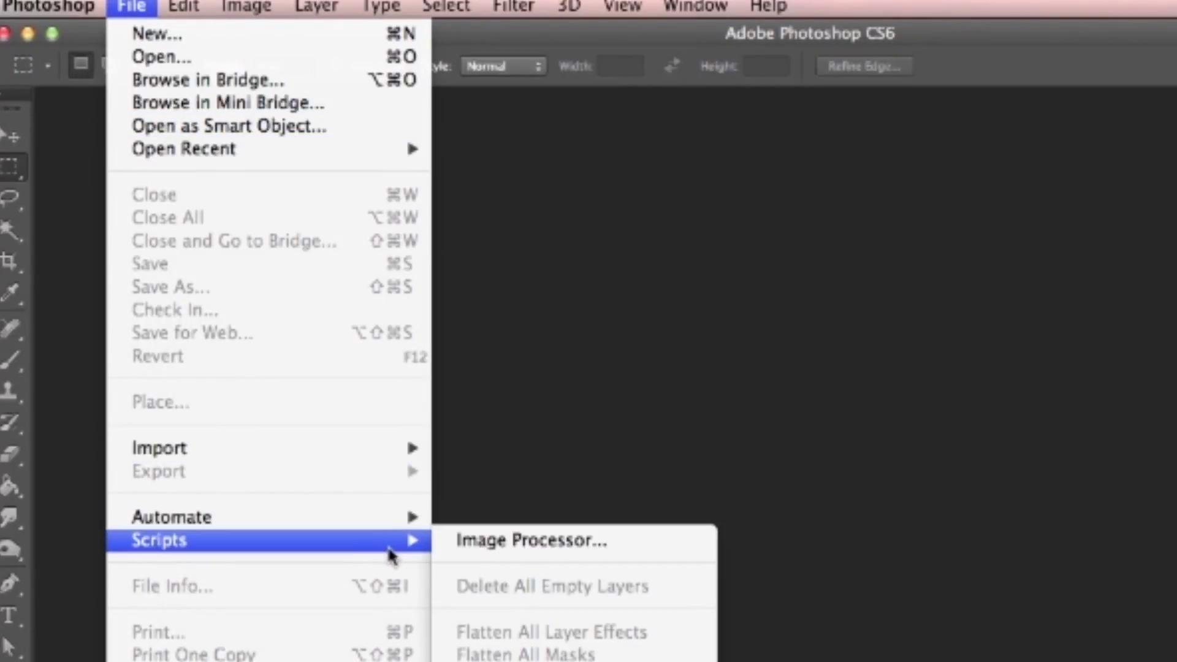
mouse_move(391, 527)
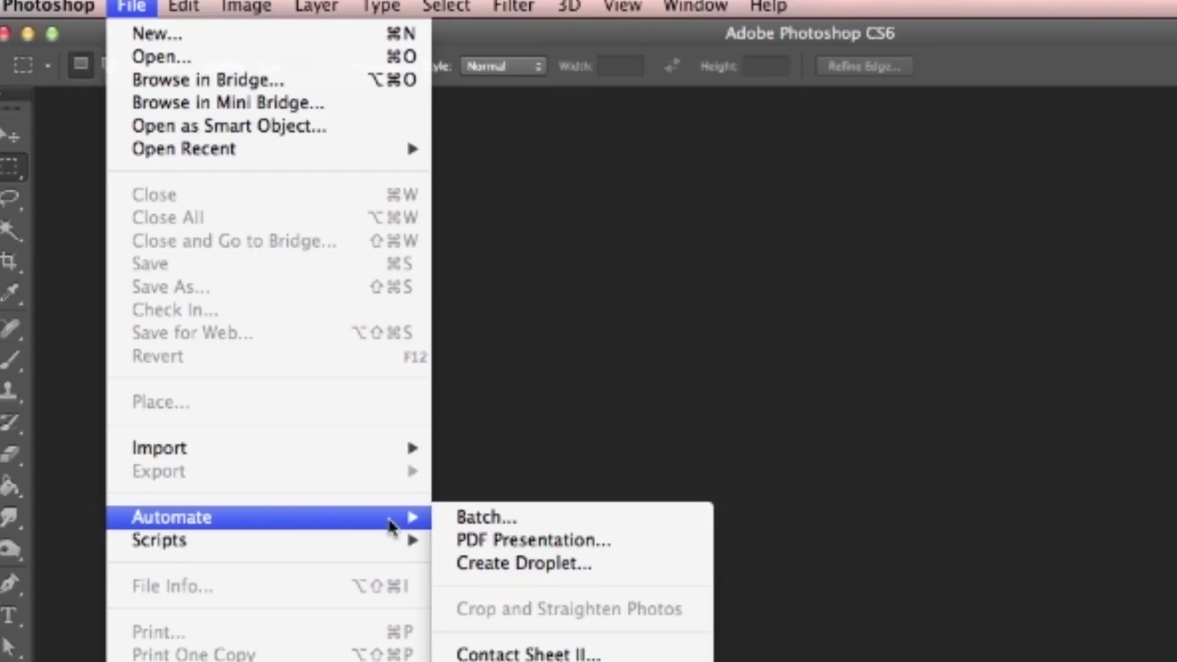